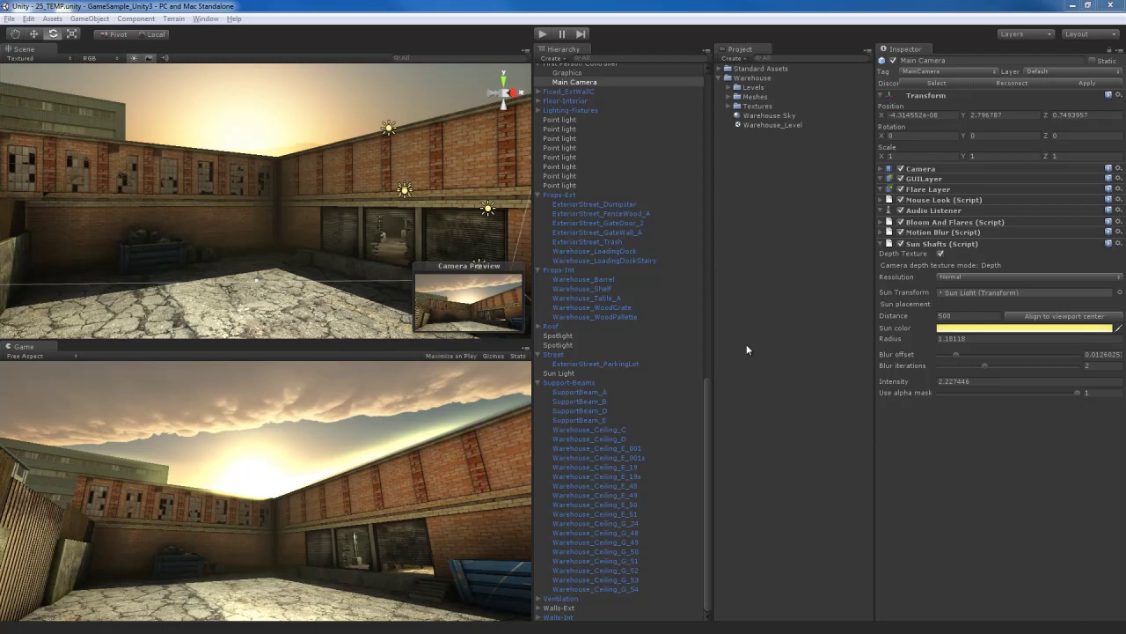
# Step: Collapse the Sun Shafts settings and add a Color Correction (Curves) image effect to the Main Camera
pyautogui.click(957, 247)
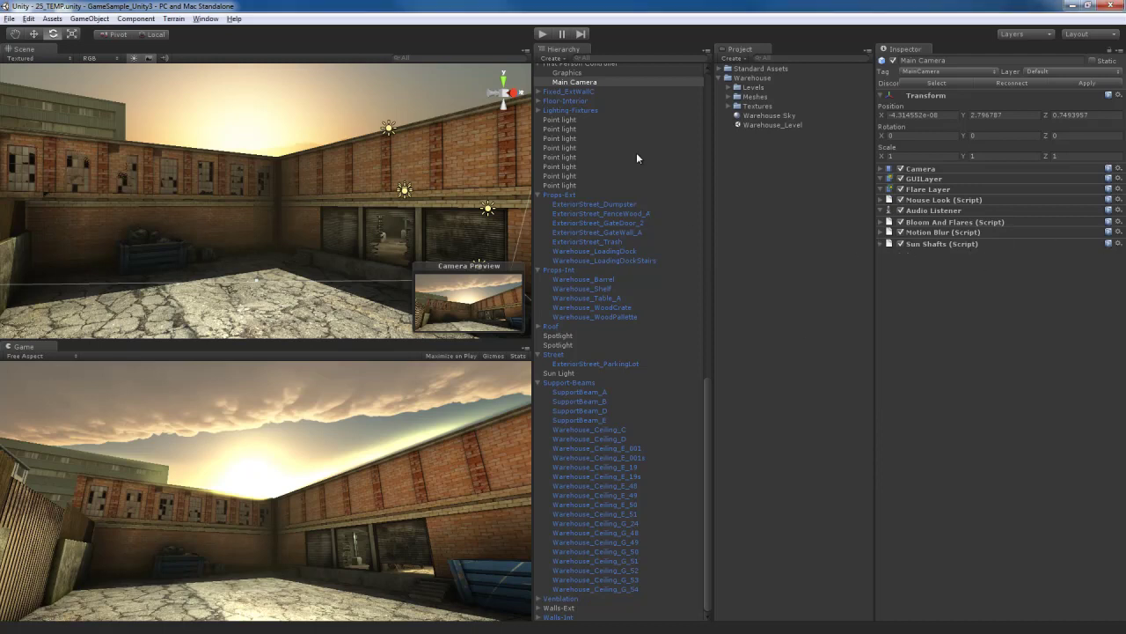
pyautogui.click(585, 82)
pyautogui.click(149, 22)
pyautogui.moveTo(167, 109)
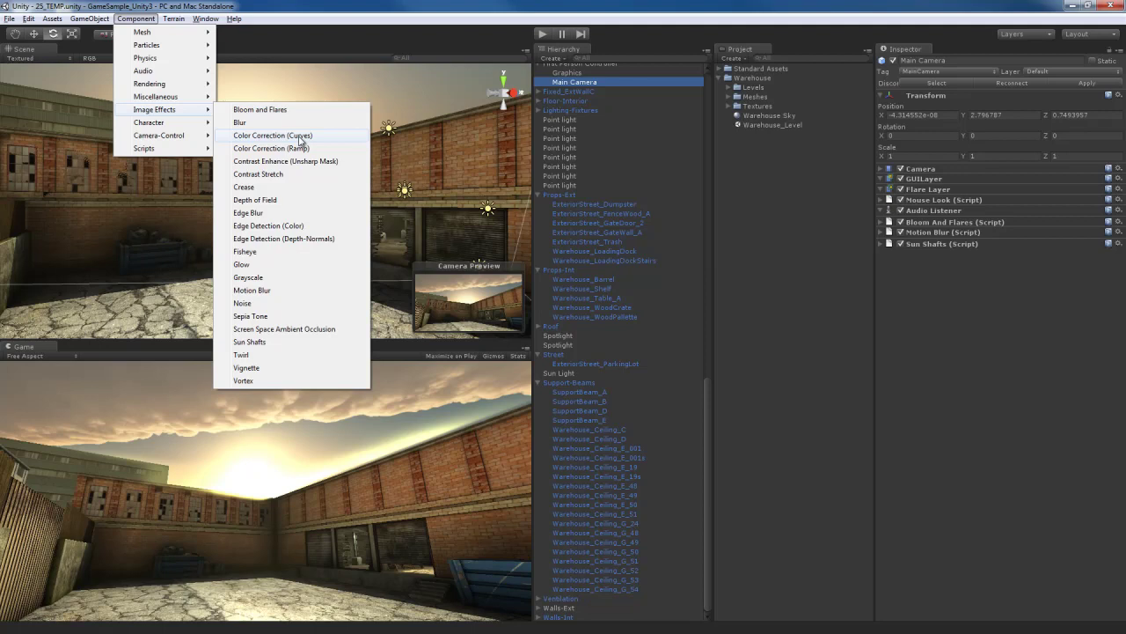
pyautogui.click(263, 137)
pyautogui.click(935, 255)
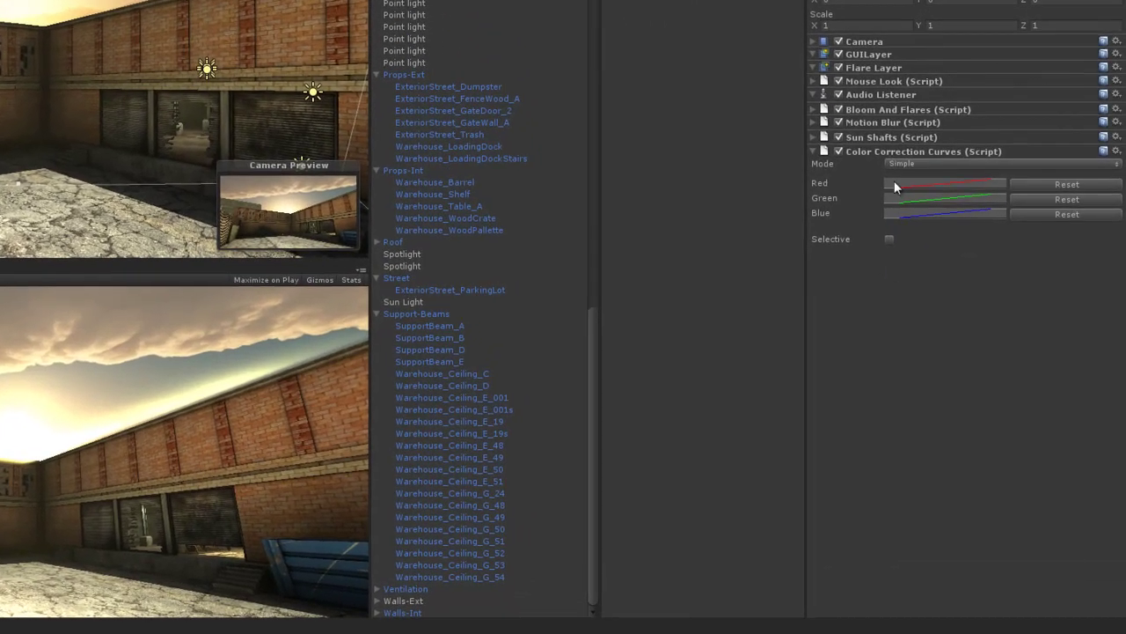
# Step: Set the Color Correction Curves mode to Advanced, and try the Selective option, leaving it off
pyautogui.click(906, 166)
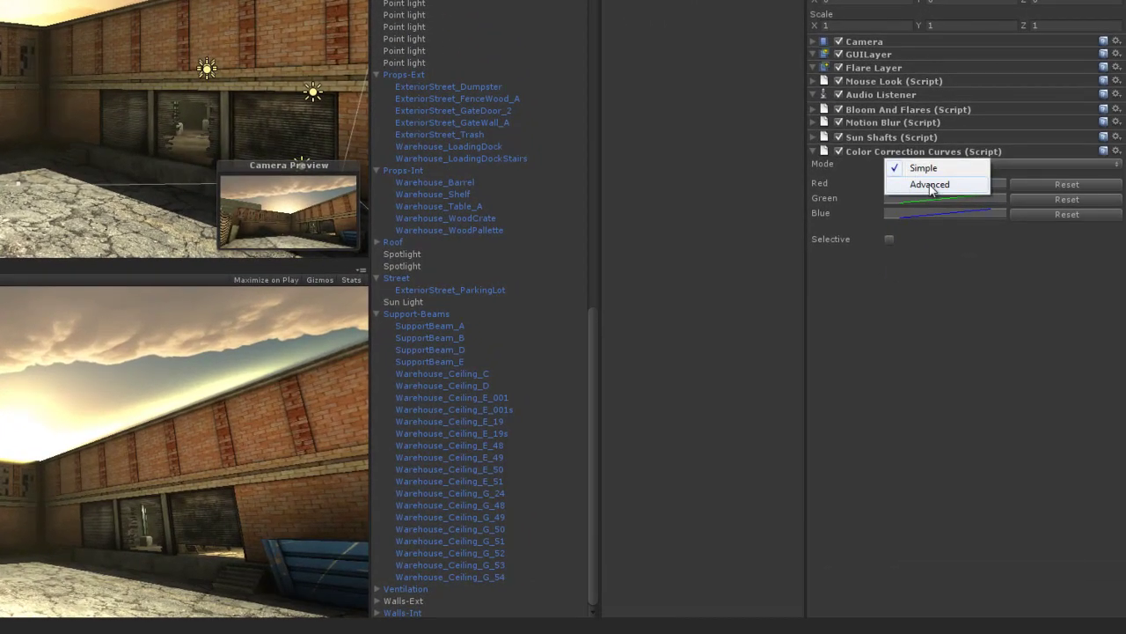
pyautogui.click(930, 186)
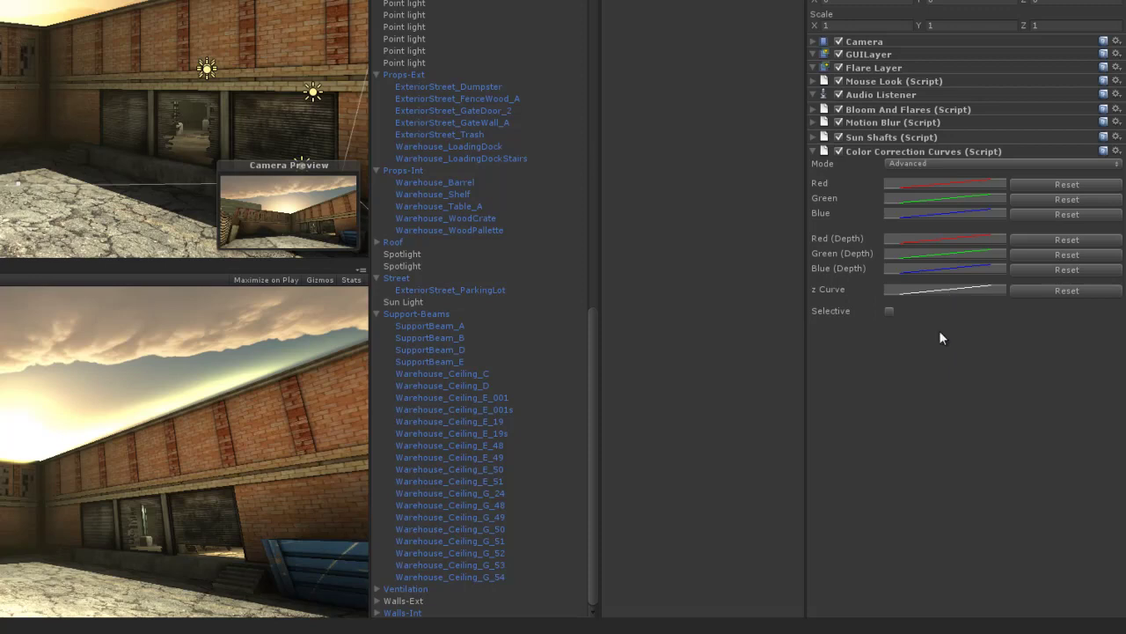
pyautogui.click(891, 310)
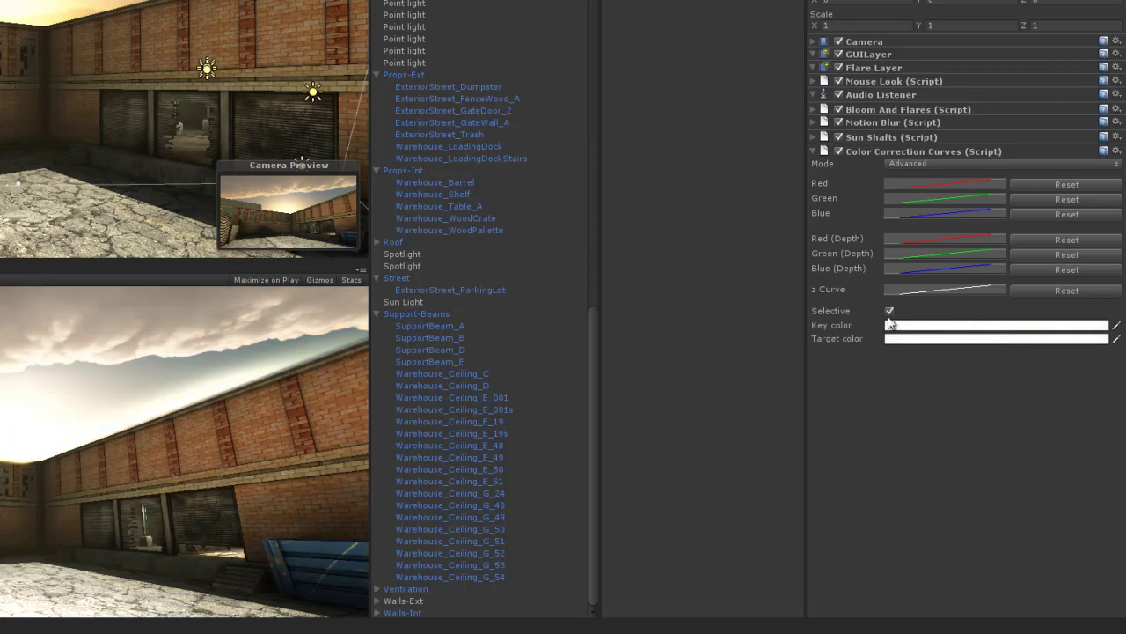
pyautogui.click(889, 310)
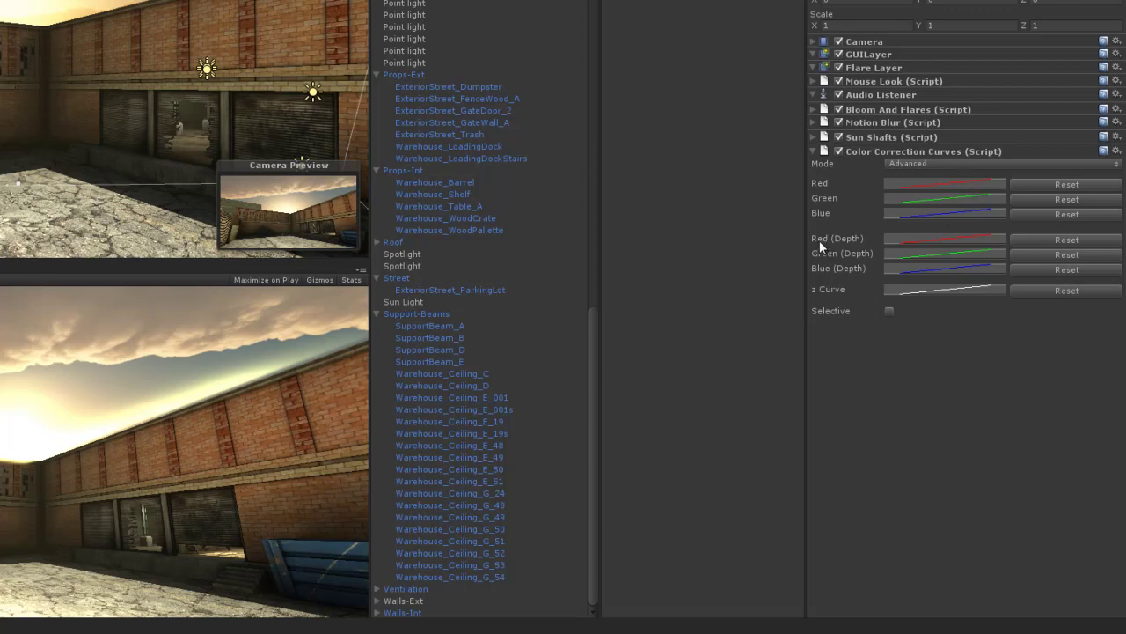
# Step: Open the Red (Depth) curve beside the game preview and add a key near the middle of the curve
pyautogui.click(945, 238)
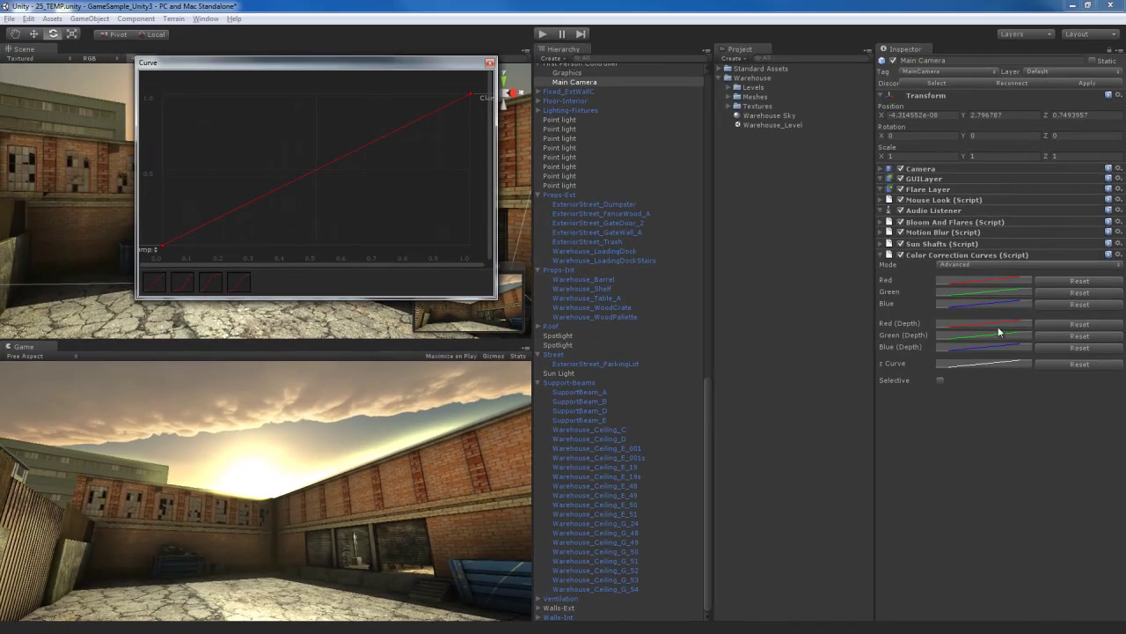
pyautogui.moveTo(306, 69); pyautogui.dragTo(837, 71)
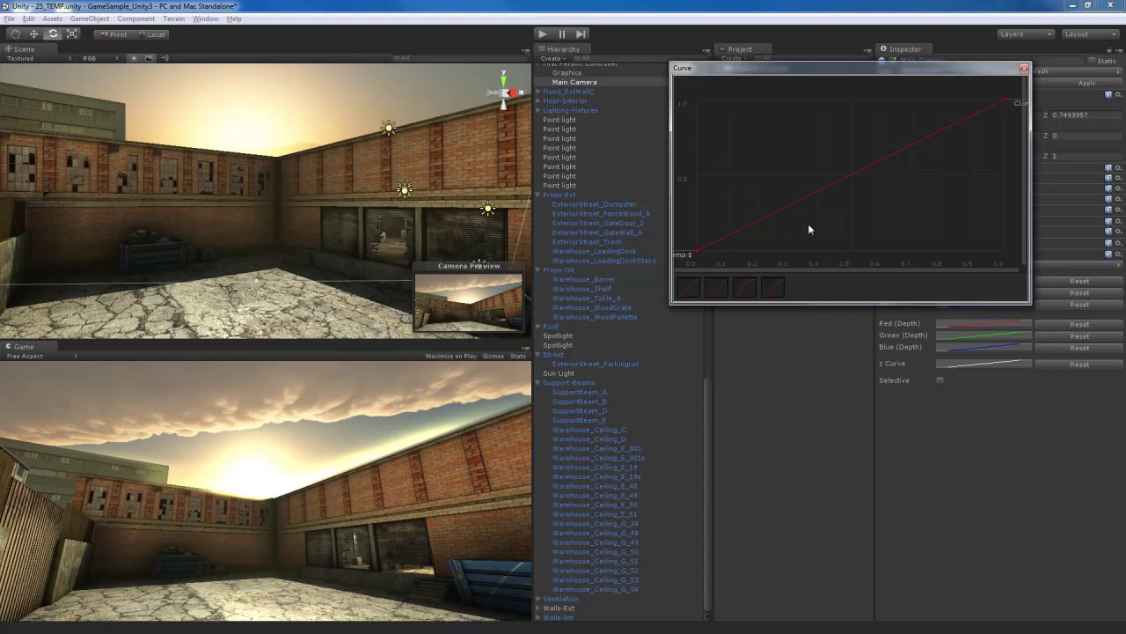
pyautogui.click(1005, 101)
pyautogui.click(973, 234)
pyautogui.rightClick(825, 189)
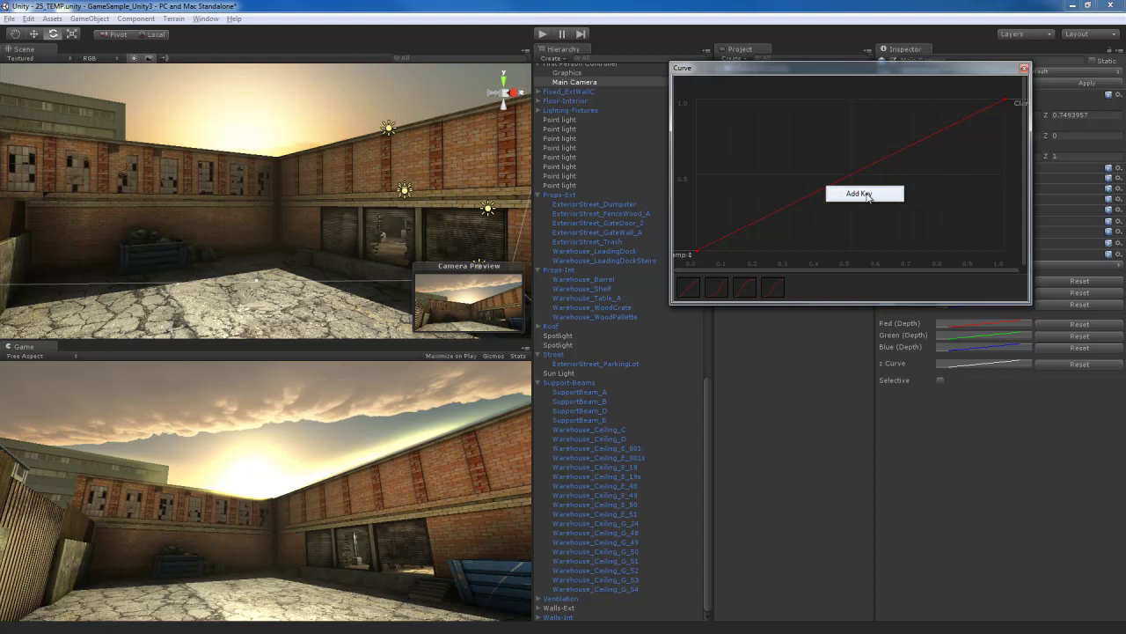
pyautogui.click(871, 196)
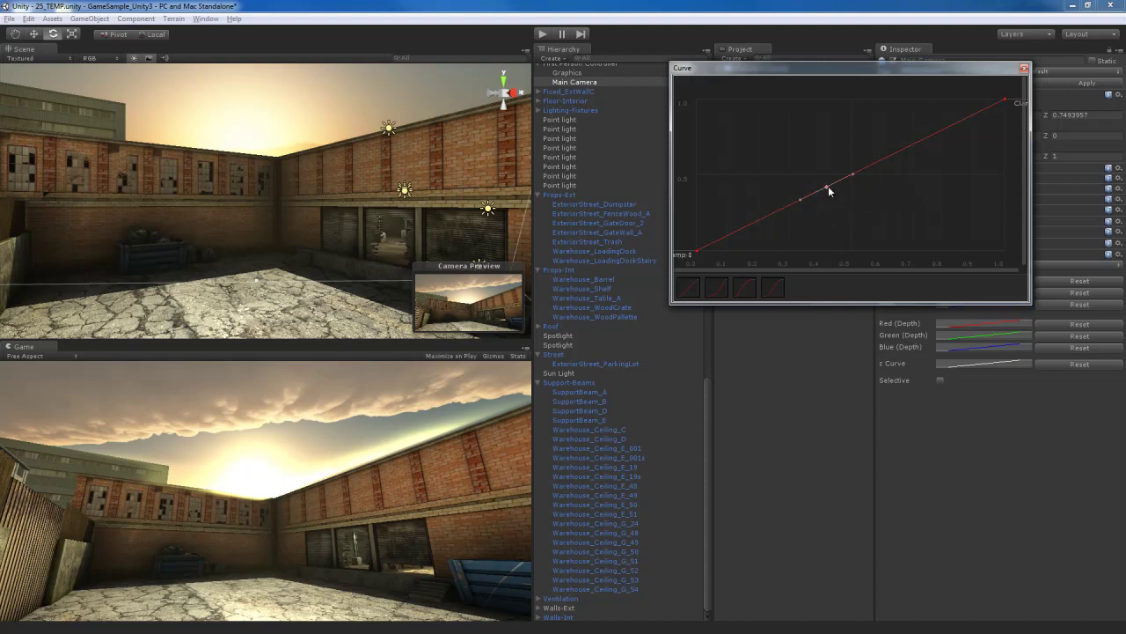
# Step: Try several positions for the new Red (Depth) key, lowering and raising the curve, and leave it at about 0.5 across and 0.25 high
pyautogui.moveTo(826, 187); pyautogui.dragTo(765, 225)
pyautogui.moveTo(765, 221); pyautogui.dragTo(821, 231)
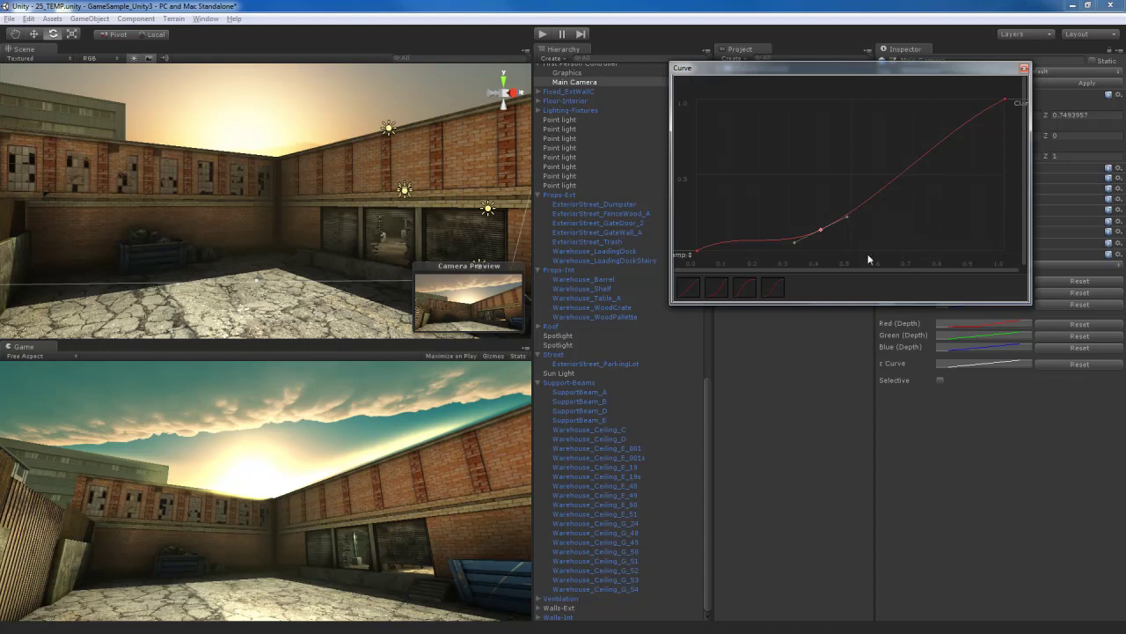
pyautogui.moveTo(841, 238)
pyautogui.mouseDown()
pyautogui.moveTo(821, 237)
pyautogui.moveTo(860, 236)
pyautogui.moveTo(827, 238)
pyautogui.mouseUp()
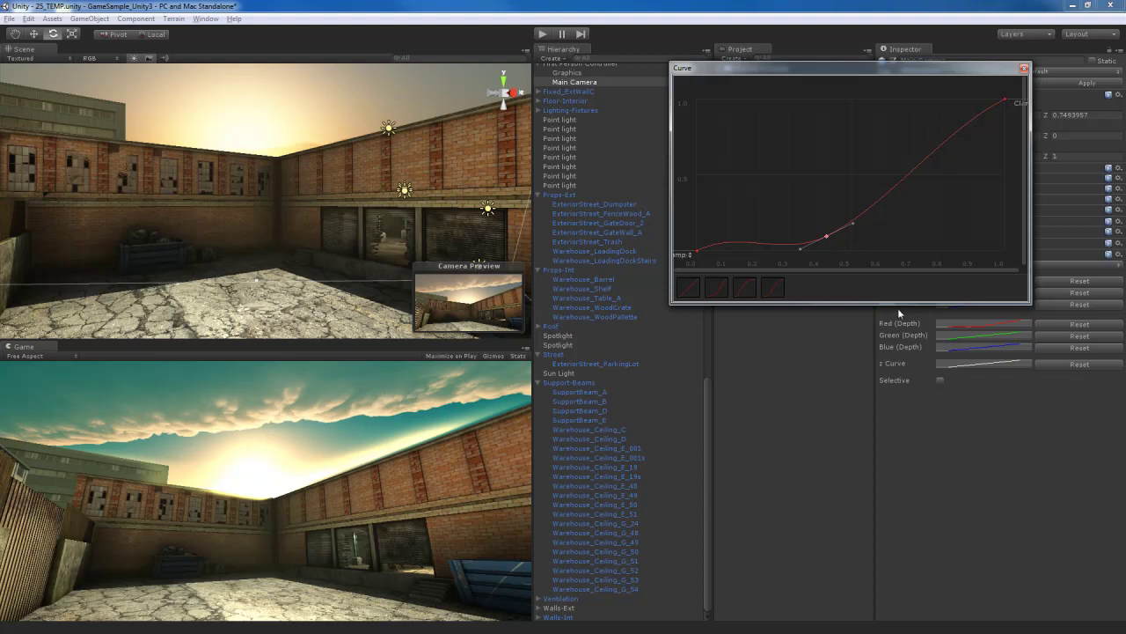
pyautogui.moveTo(828, 236); pyautogui.dragTo(742, 142)
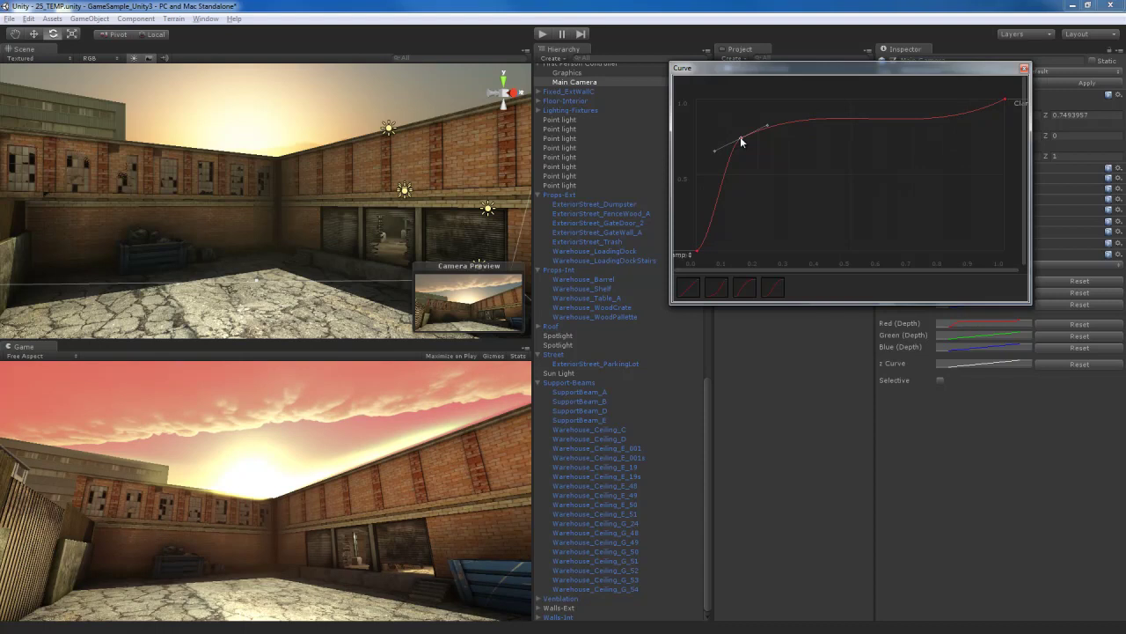
pyautogui.moveTo(741, 140); pyautogui.dragTo(852, 214)
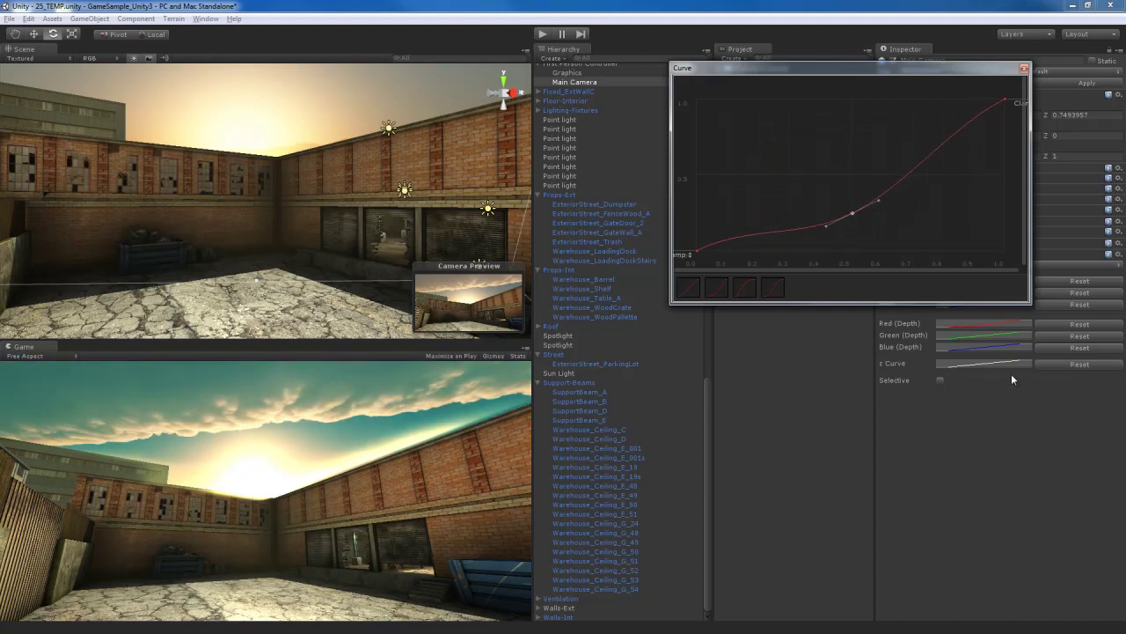
# Step: Add a key to the Green (Depth) curve and move it to about 0.27 across and 0.44 high
pyautogui.click(980, 335)
pyautogui.rightClick(850, 183)
pyautogui.click(887, 188)
pyautogui.click(848, 177)
pyautogui.moveTo(842, 182); pyautogui.dragTo(778, 188)
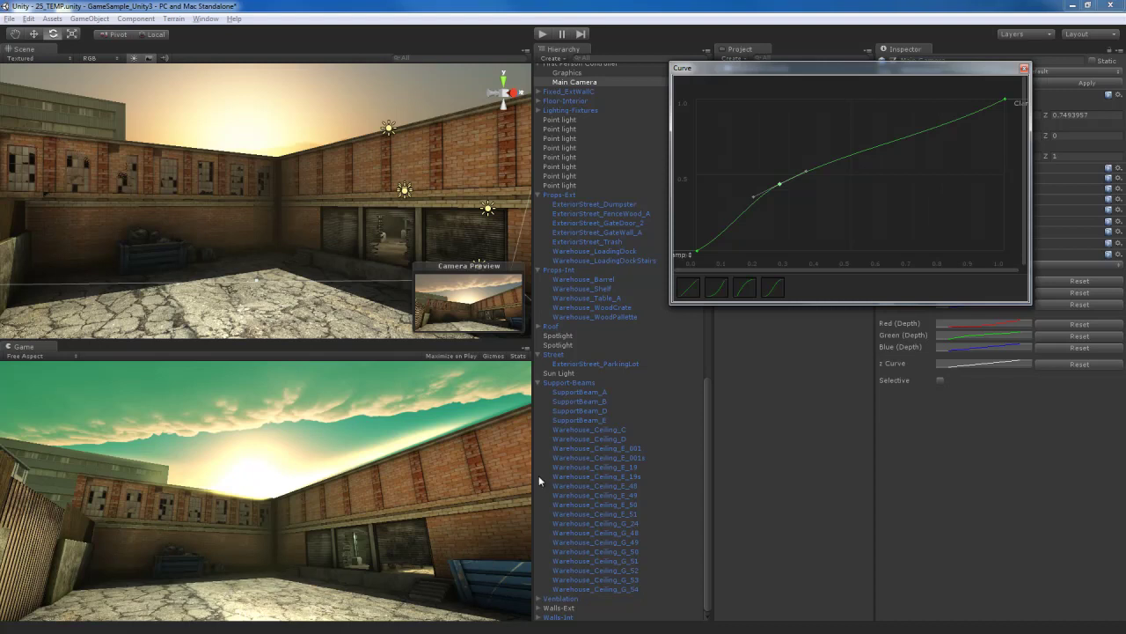
# Step: Add a key to the z Curve, move it to about 0.2 across and 0.6 high, and close the curve editor
pyautogui.click(990, 363)
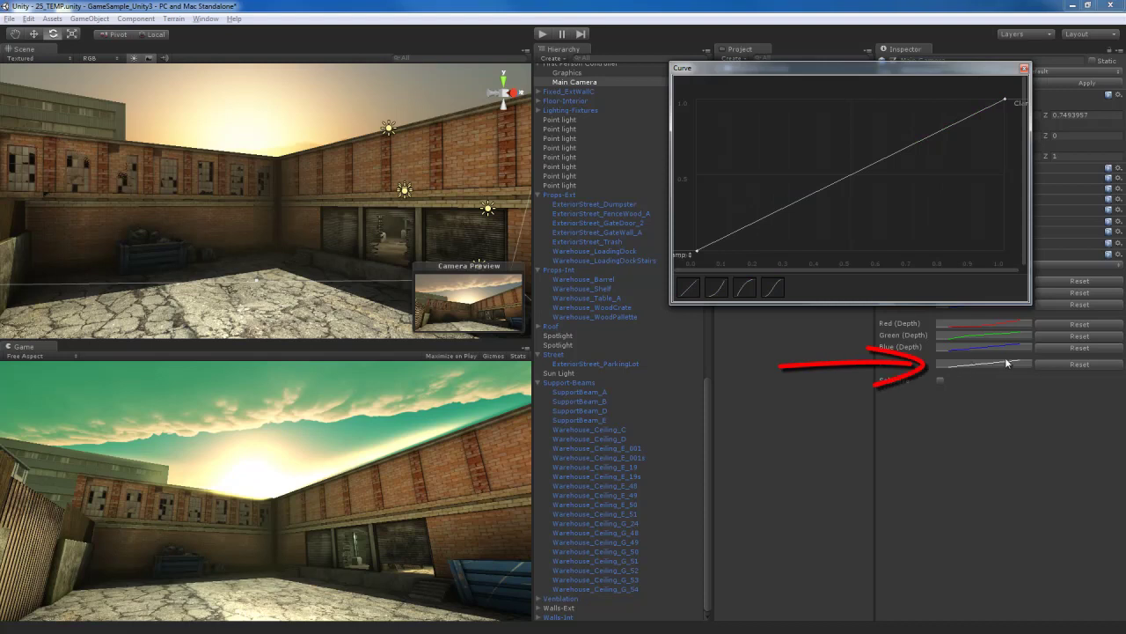
pyautogui.rightClick(823, 186)
pyautogui.click(831, 195)
pyautogui.moveTo(823, 187); pyautogui.dragTo(758, 158)
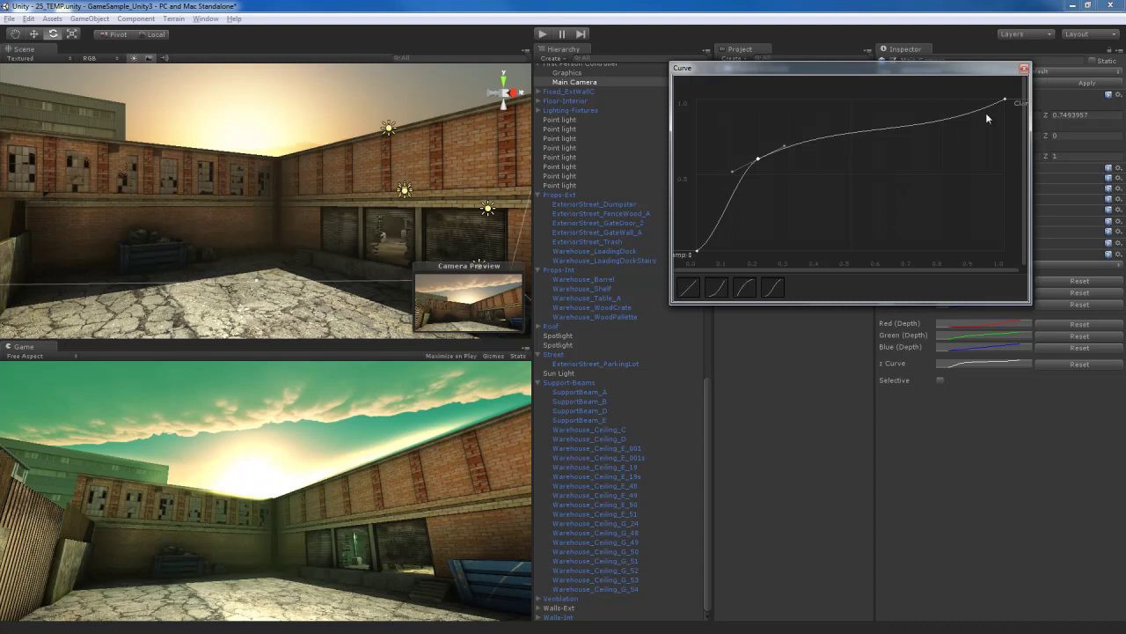
pyautogui.click(1023, 67)
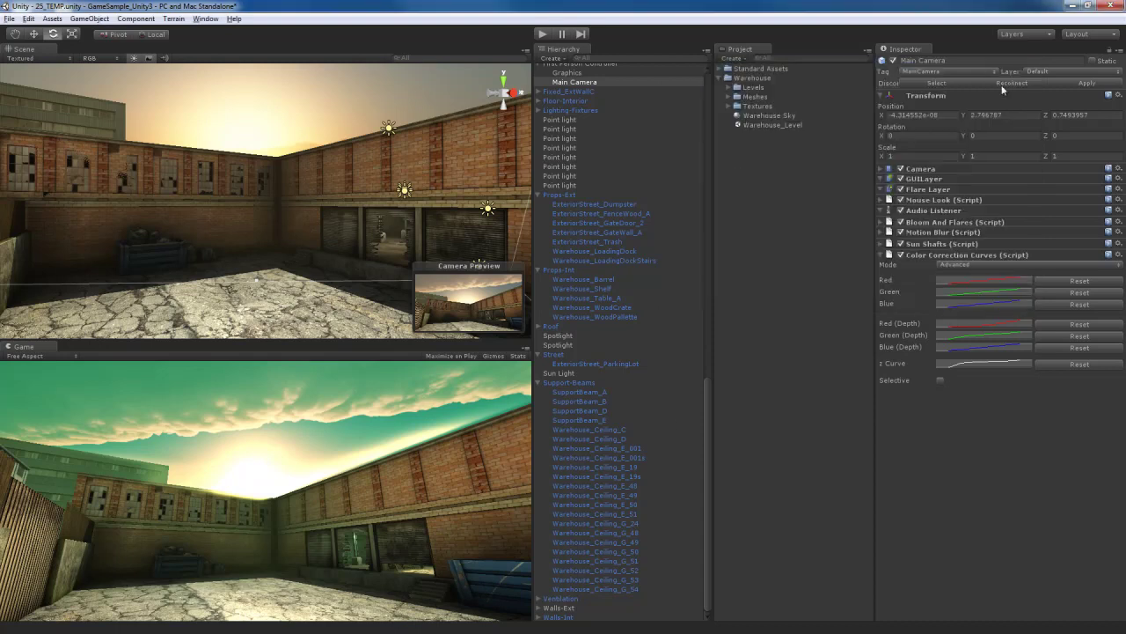
# Step: Play the scene and walk through the warehouse and yard to examine the depth-based color correction, then stop playing
pyautogui.click(542, 34)
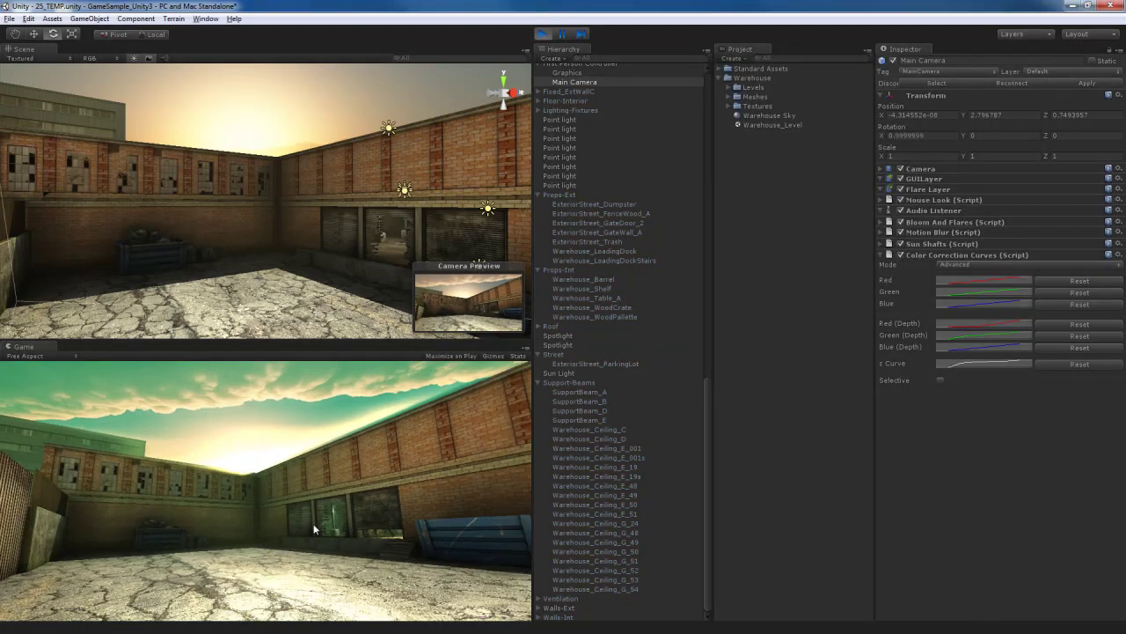
pyautogui.press('w')
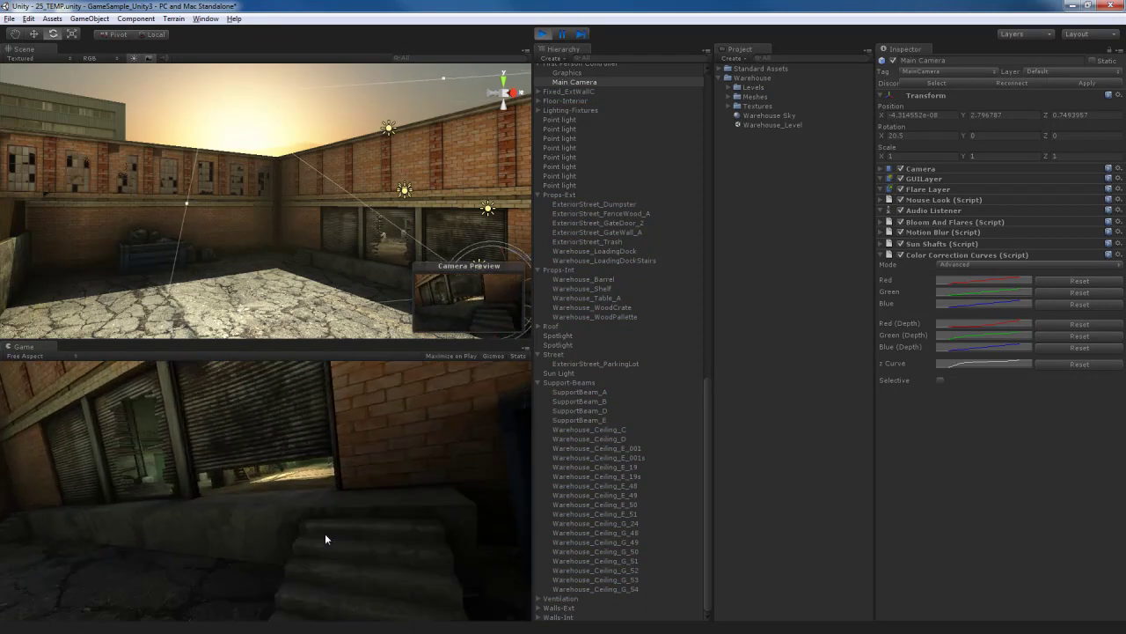
pyautogui.press('w')
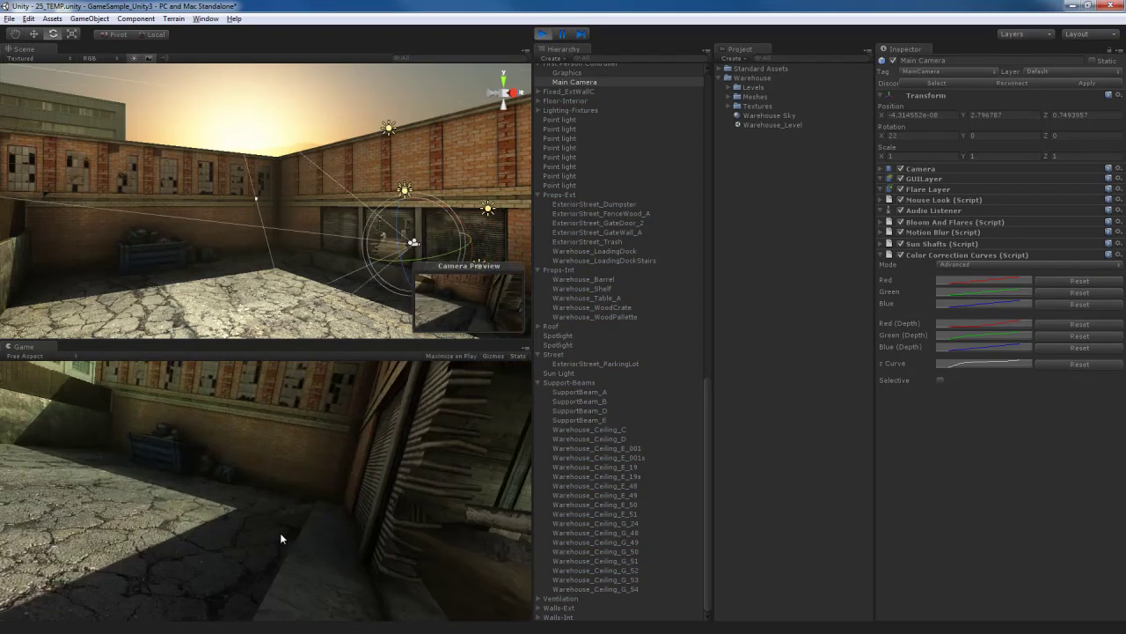
pyautogui.press('w')
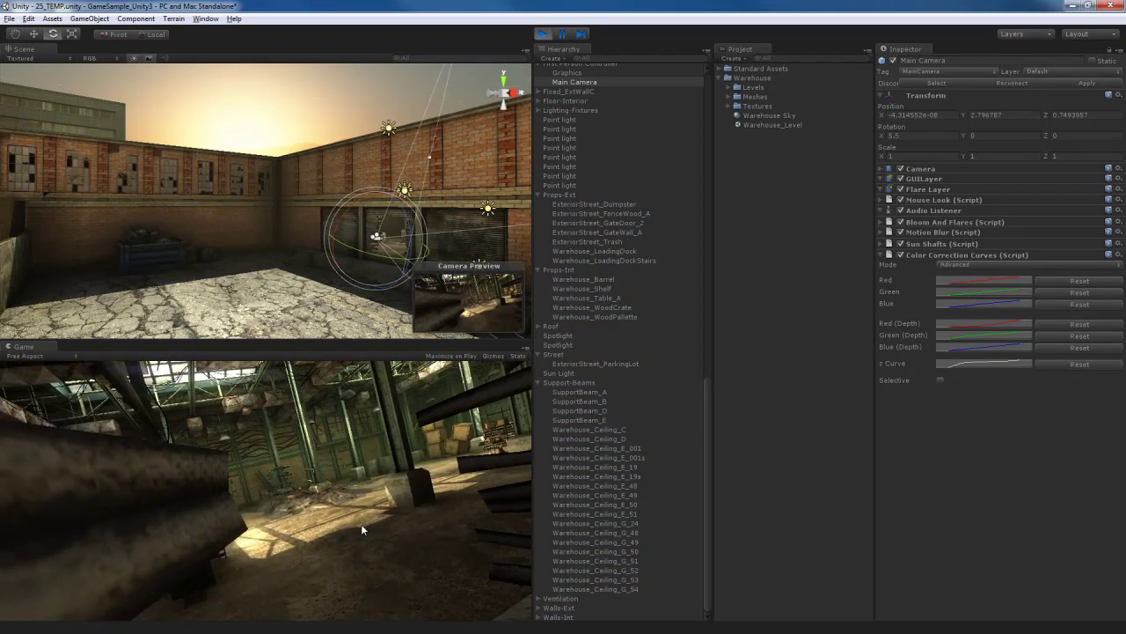
pyautogui.press('w')
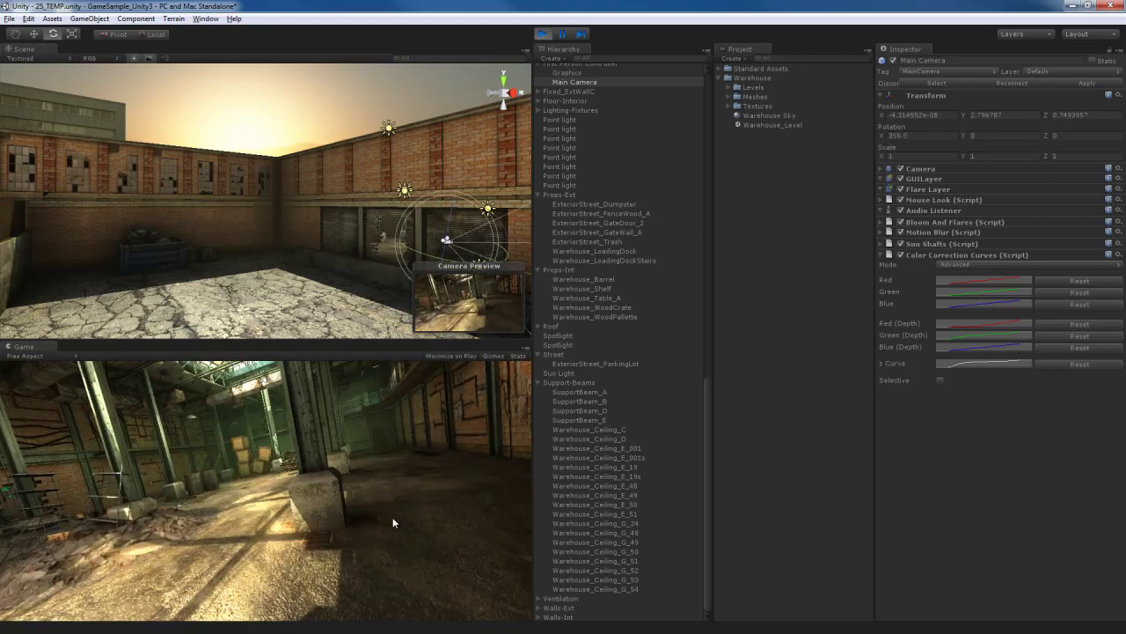
pyautogui.press('w')
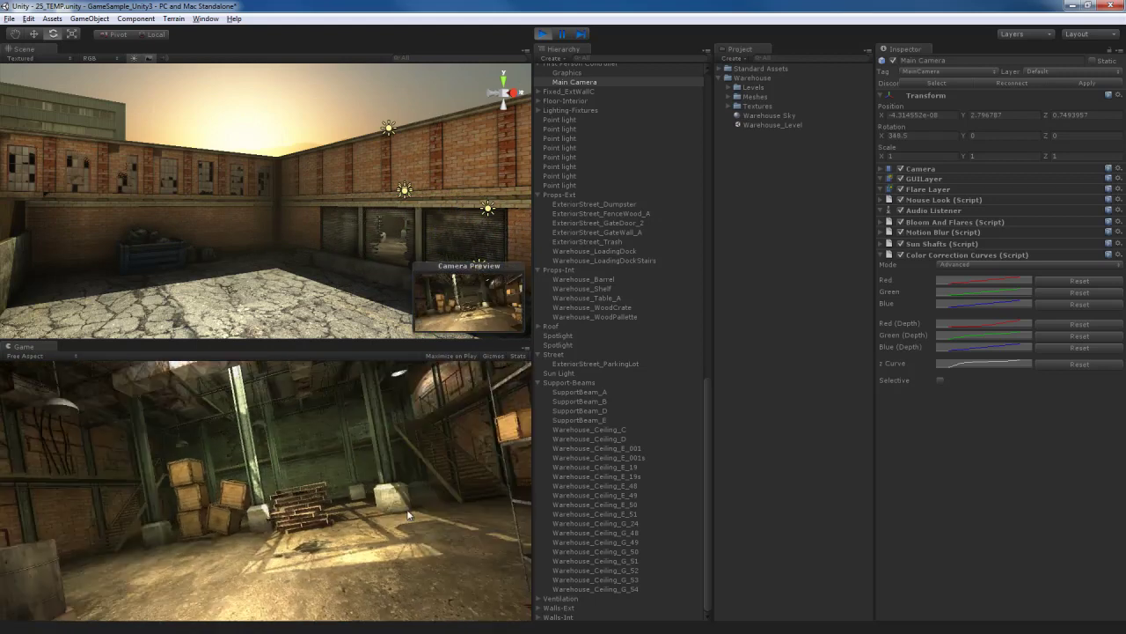
pyautogui.press('s')
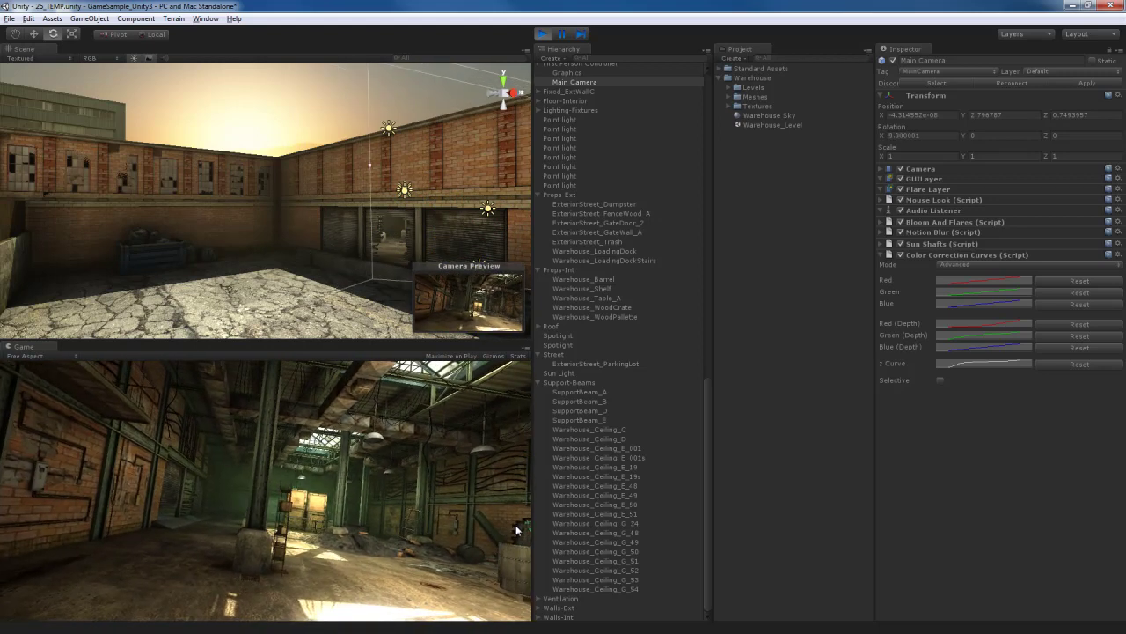
pyautogui.press('a')
pyautogui.press('d')
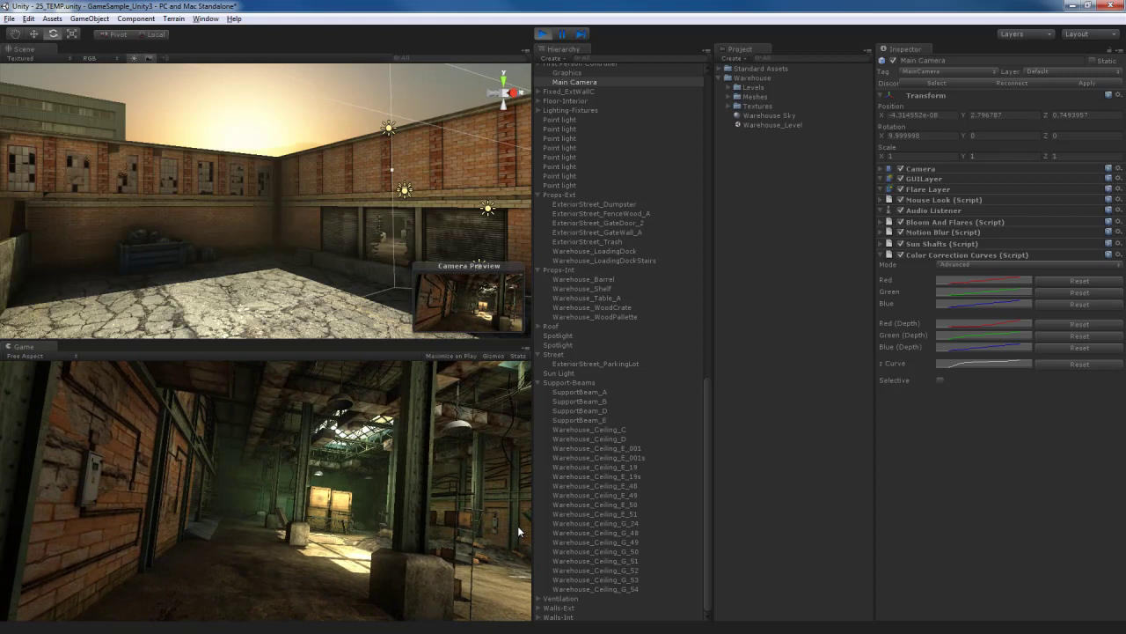
pyautogui.press('w')
pyautogui.press('w')
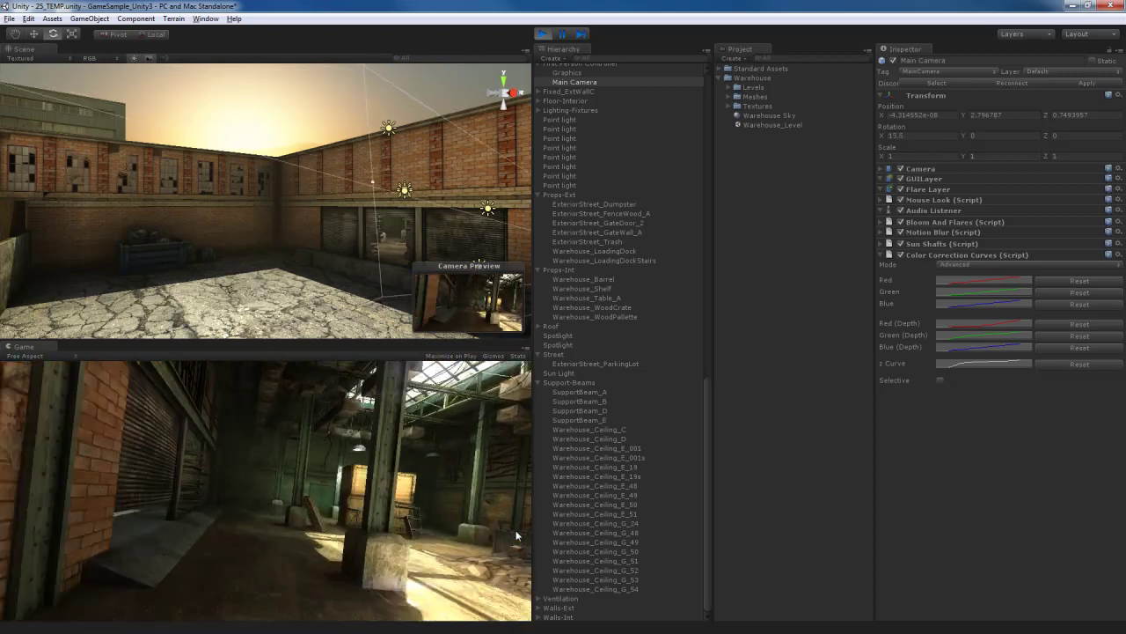
pyautogui.press('w')
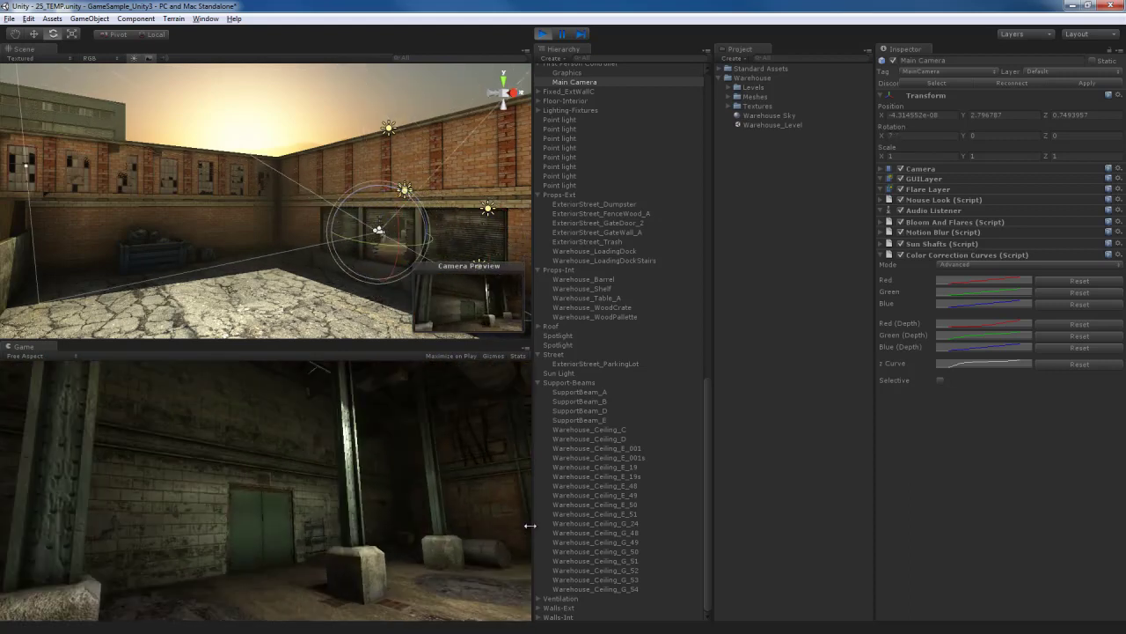
pyautogui.press('w')
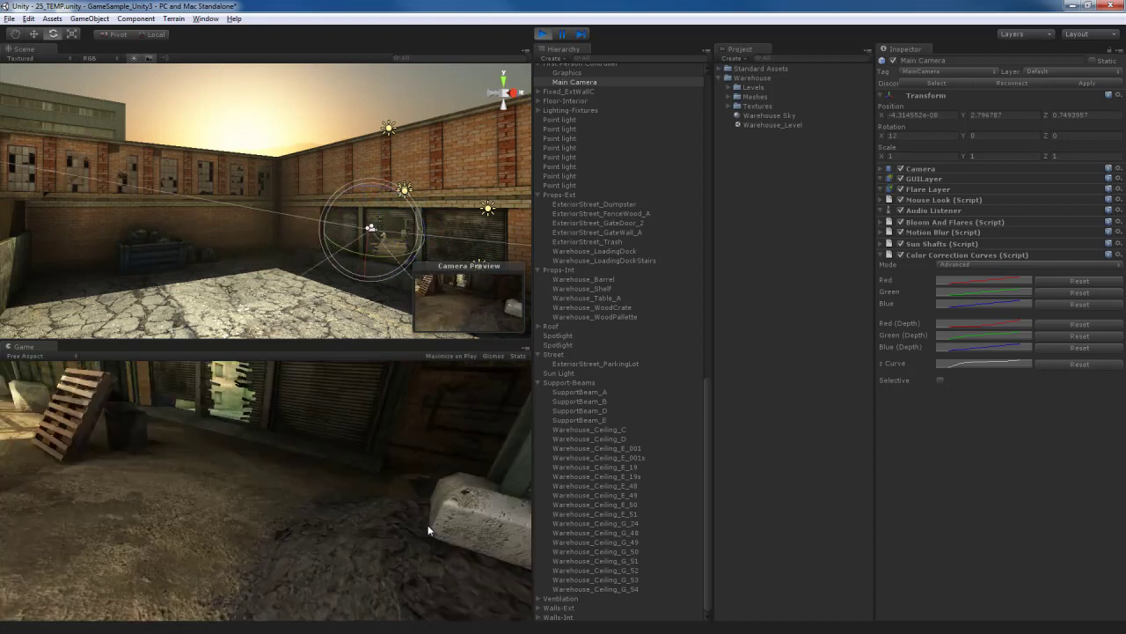
pyautogui.press('w')
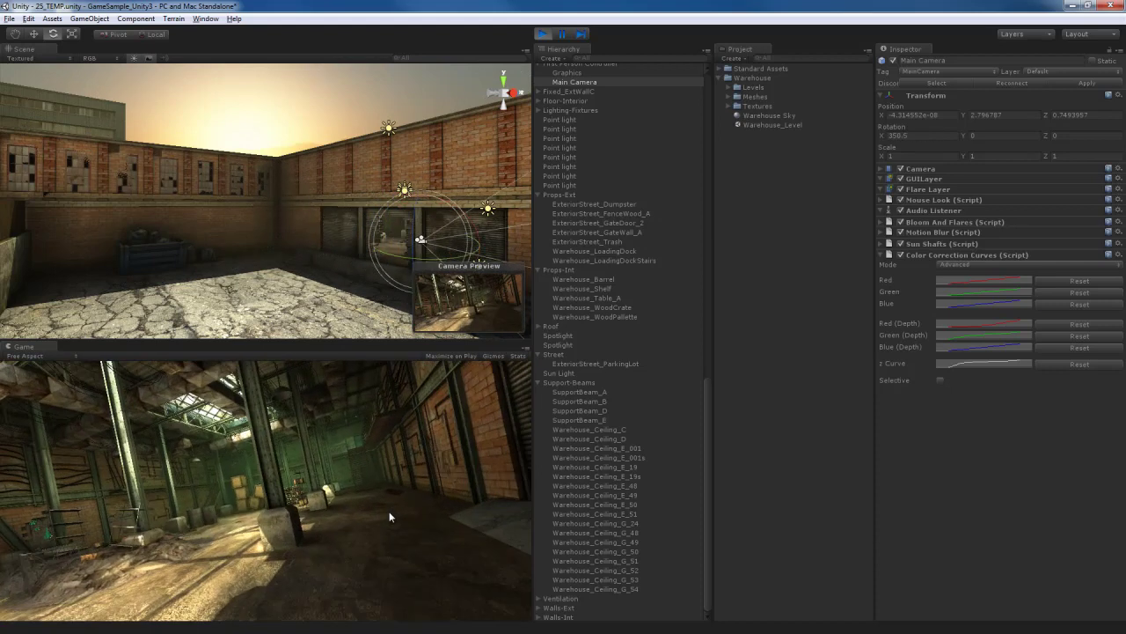
pyautogui.press('w')
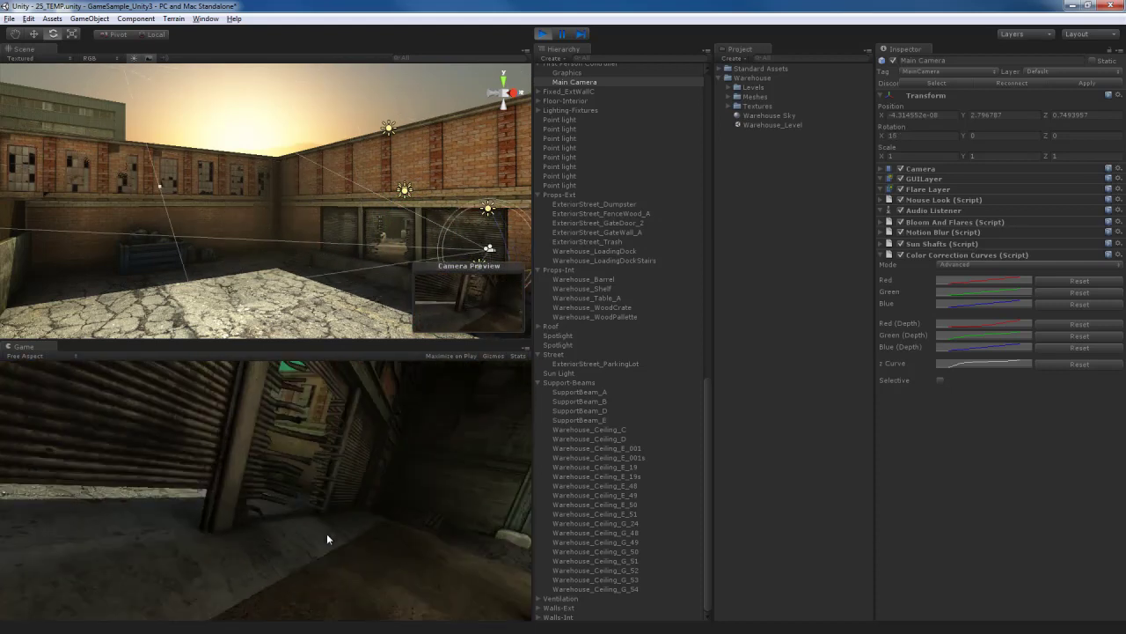
pyautogui.press('w')
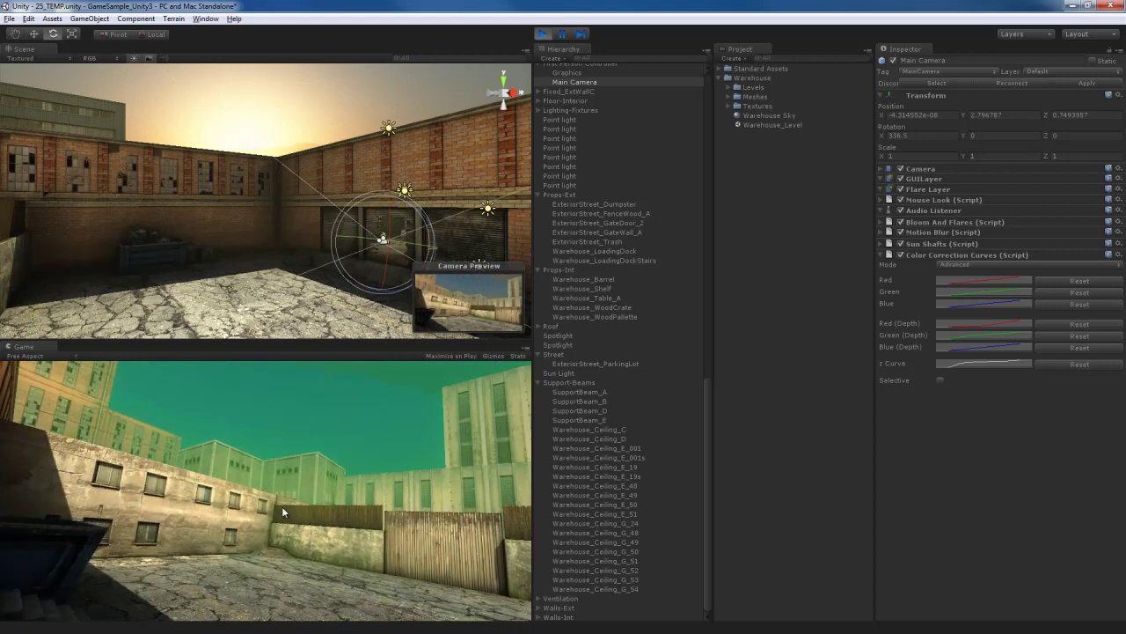
pyautogui.hotkey('ctrl', 'p')
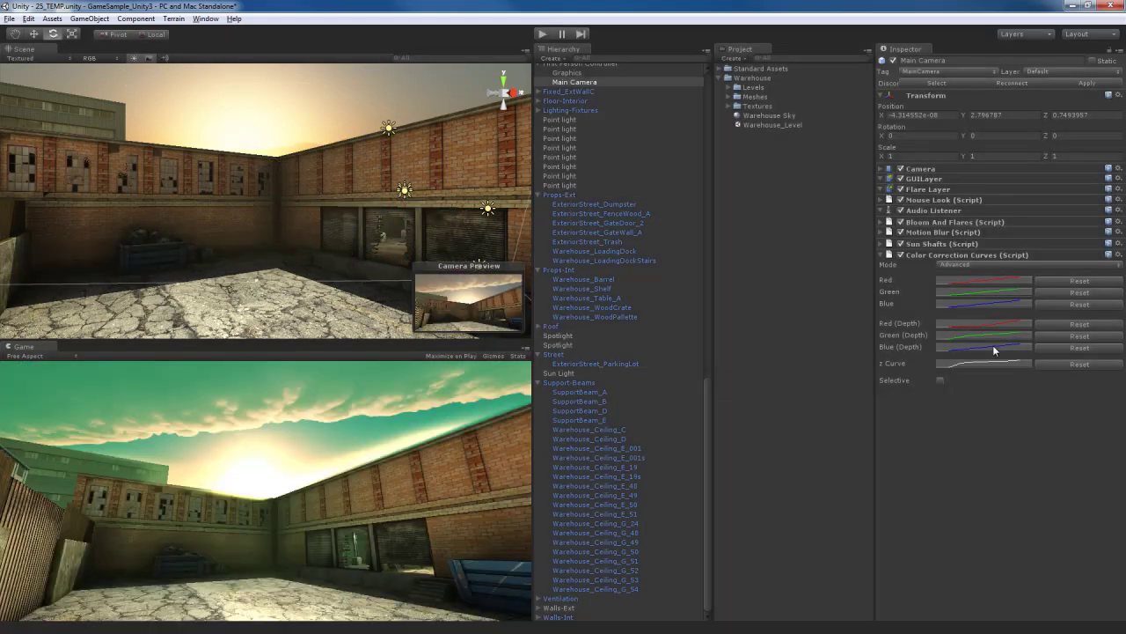
# Step: Reset the Red, Green and Blue (Depth) curves and the z Curve to their defaults
pyautogui.click(1068, 323)
pyautogui.click(1070, 335)
pyautogui.click(1070, 348)
pyautogui.click(1068, 365)
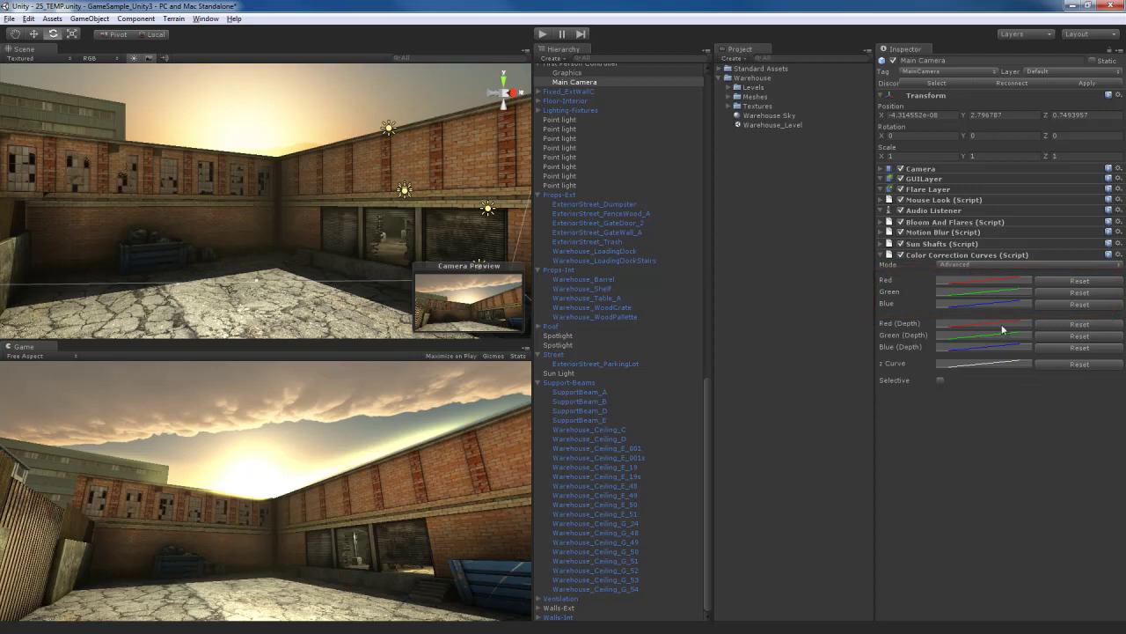
# Step: Add a key to the Red curve, move it to about 0.44 across and 0.29 high, and close the curve editor
pyautogui.click(982, 281)
pyautogui.rightClick(827, 185)
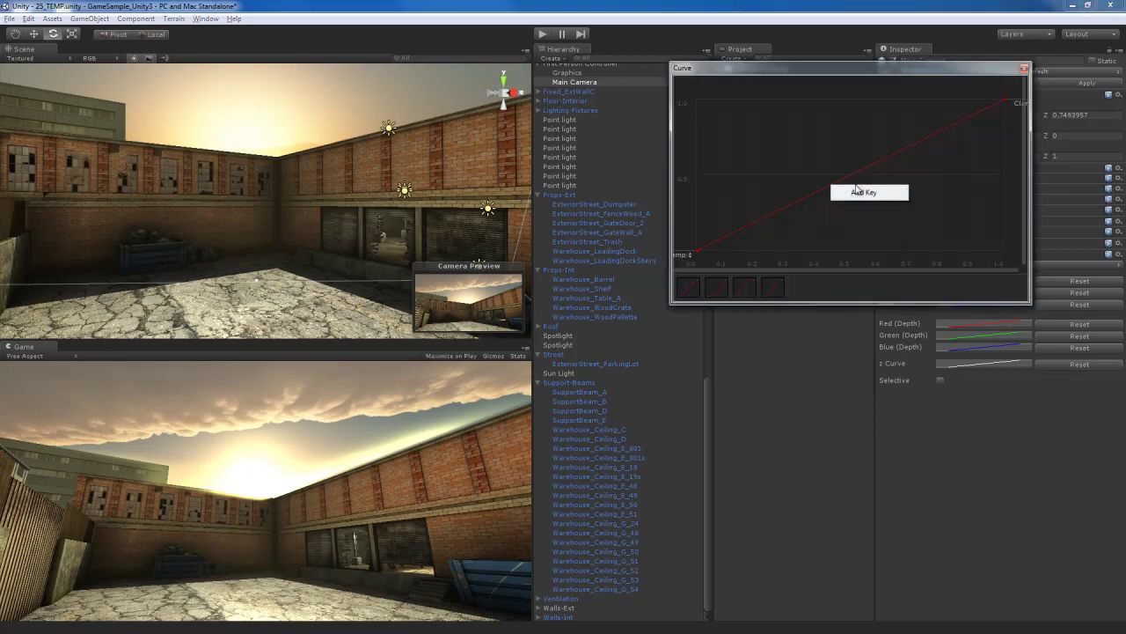
pyautogui.click(854, 194)
pyautogui.moveTo(831, 186); pyautogui.dragTo(829, 218)
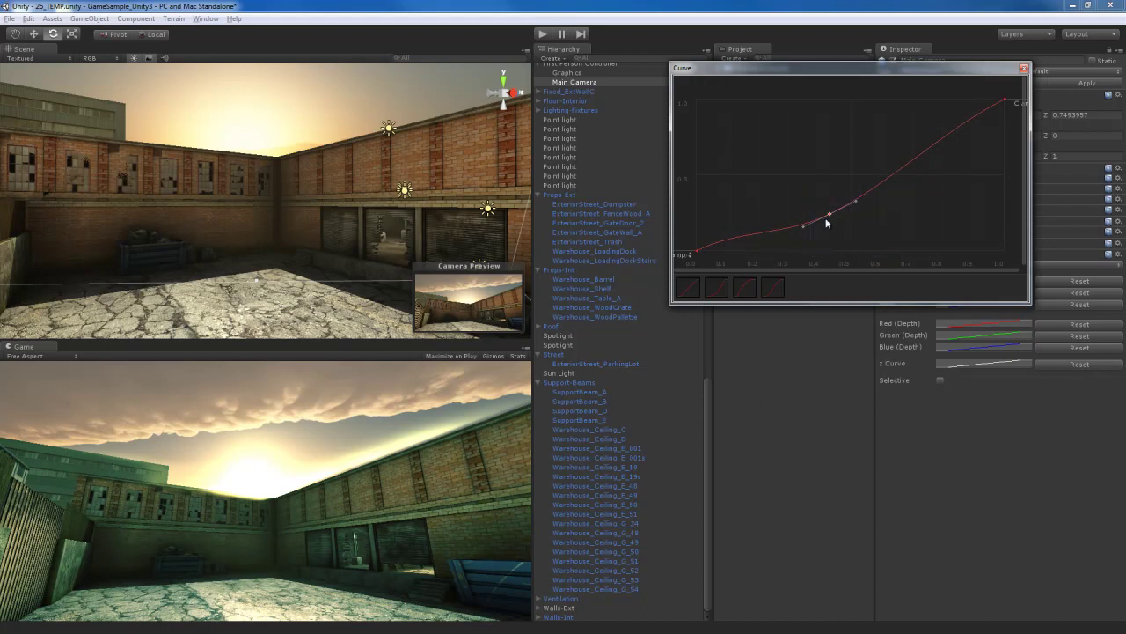
pyautogui.moveTo(830, 217)
pyautogui.mouseDown()
pyautogui.moveTo(837, 229)
pyautogui.moveTo(832, 208)
pyautogui.mouseUp()
pyautogui.click(1024, 69)
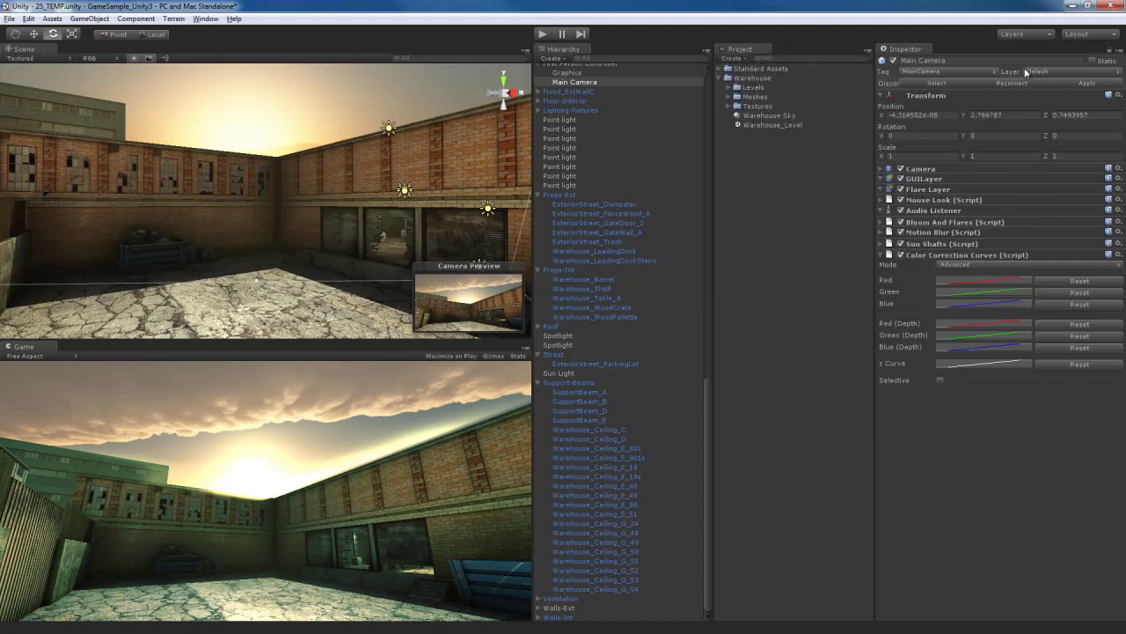
# Step: Switch the handles to Global and move the First Person Controller inside the warehouse beside the wooden pallets, with Y rotation about -90
pyautogui.keyDown('alt'); pyautogui.moveTo(481, 224); pyautogui.dragTo(335, 238); pyautogui.keyUp('alt')
pyautogui.click(574, 82)
pyautogui.scroll(2, 582, 153)
pyautogui.click(582, 133)
pyautogui.keyDown('alt'); pyautogui.moveTo(389, 252); pyautogui.dragTo(492, 242); pyautogui.keyUp('alt')
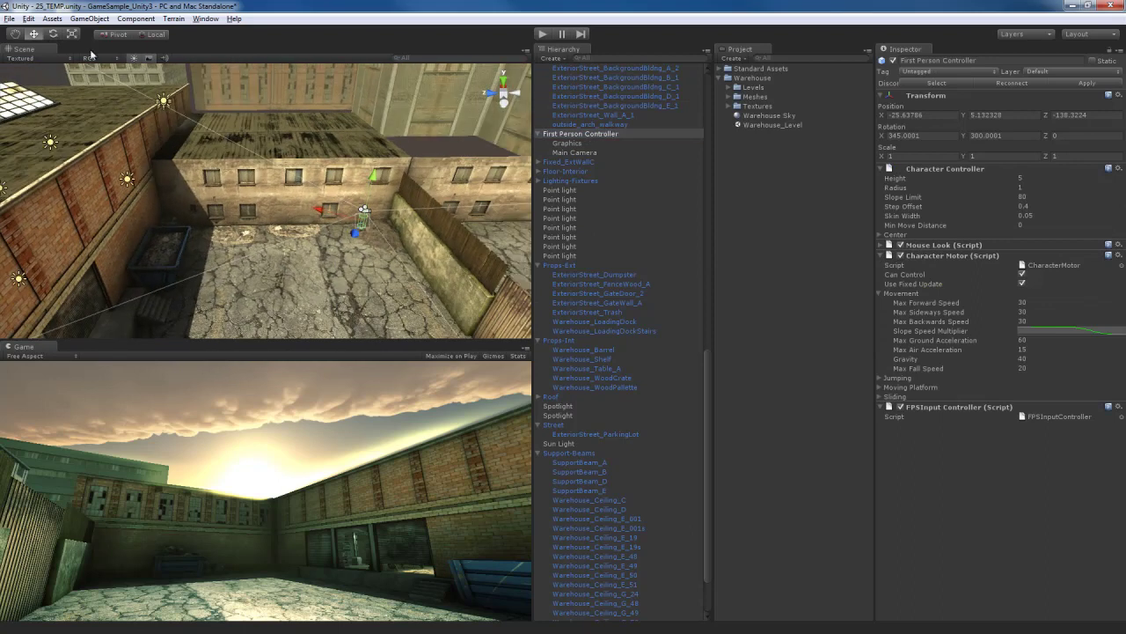
pyautogui.click(156, 35)
pyautogui.keyDown('alt'); pyautogui.moveTo(497, 212); pyautogui.dragTo(53, 197); pyautogui.keyUp('alt')
pyautogui.keyDown('alt'); pyautogui.moveTo(380, 222); pyautogui.dragTo(328, 213); pyautogui.keyUp('alt')
pyautogui.scroll(5, 280, 200)
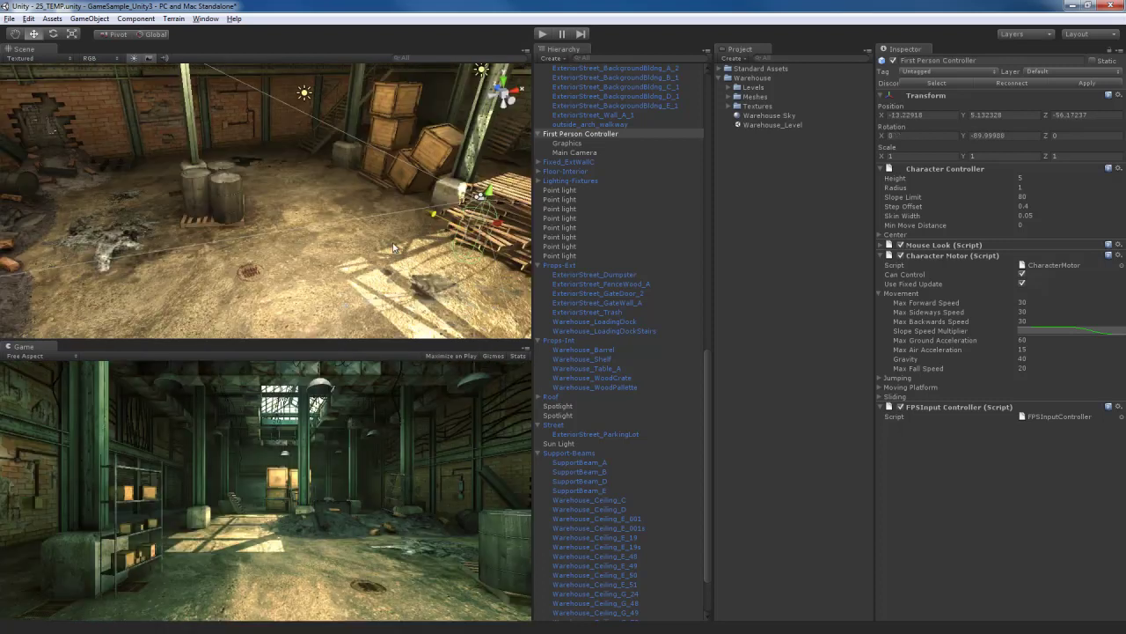
pyautogui.keyDown('alt'); pyautogui.moveTo(393, 247); pyautogui.dragTo(298, 255); pyautogui.keyUp('alt')
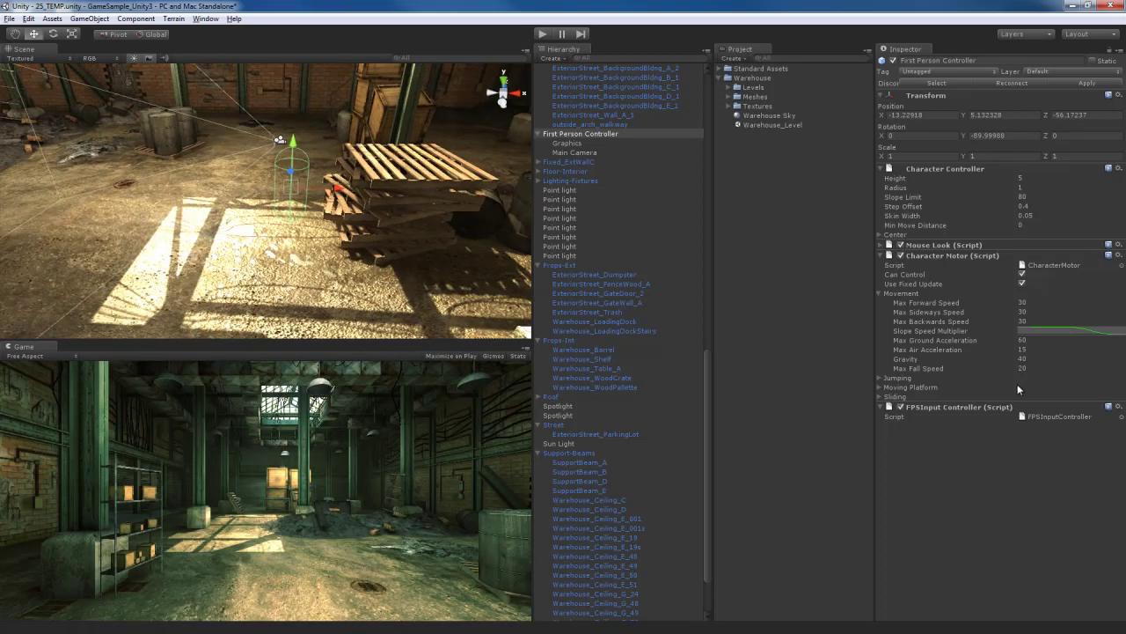
# Step: Lower the Main Camera's Red curve key to about 0.43 across and 0.24 high, and view the Green and Blue (Depth) curves
pyautogui.click(598, 153)
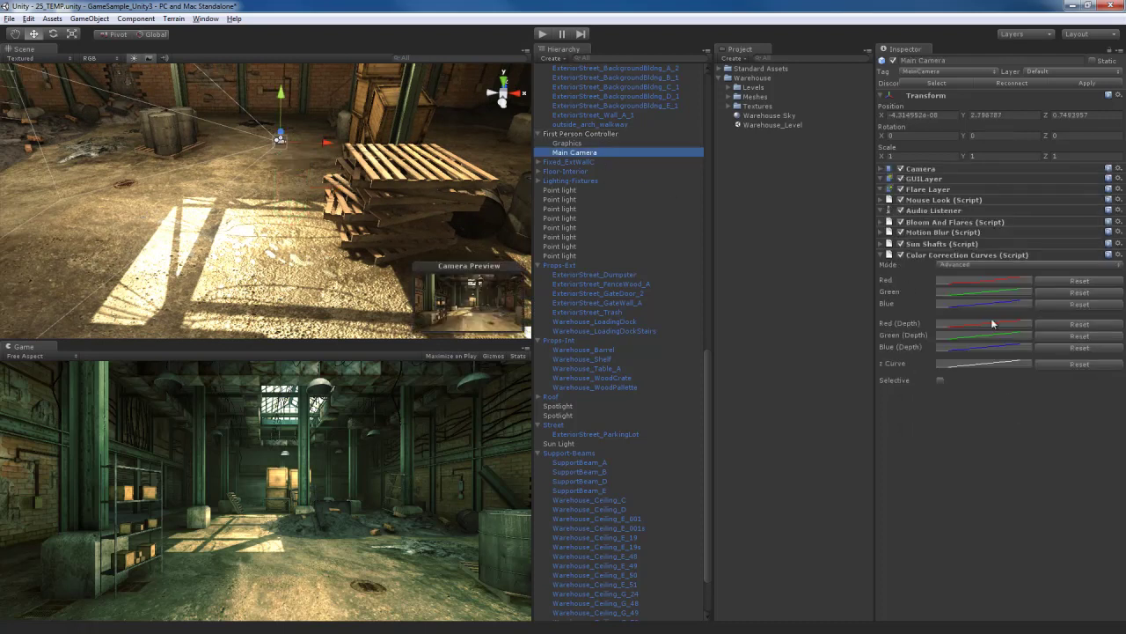
pyautogui.click(1002, 282)
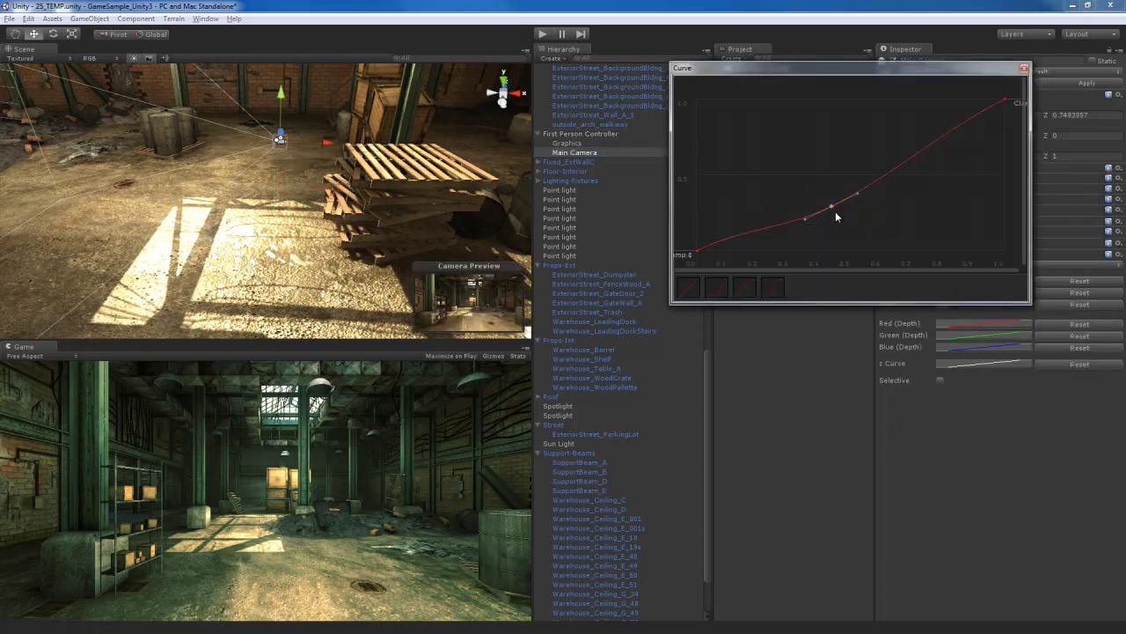
pyautogui.moveTo(831, 204)
pyautogui.mouseDown()
pyautogui.moveTo(830, 190)
pyautogui.moveTo(828, 216)
pyautogui.moveTo(827, 206)
pyautogui.moveTo(809, 214)
pyautogui.moveTo(839, 204)
pyautogui.moveTo(795, 182)
pyautogui.moveTo(828, 215)
pyautogui.mouseUp()
pyautogui.click(991, 337)
pyautogui.rightClick(836, 189)
pyautogui.click(967, 346)
pyautogui.click(1024, 68)
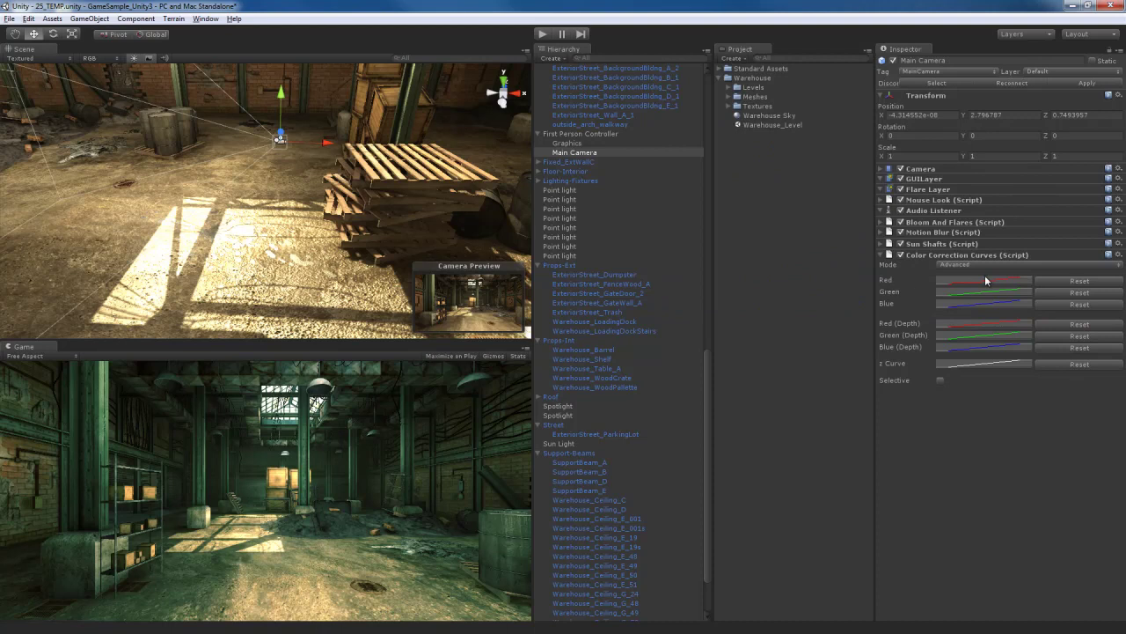
# Step: Move the Red curve's key to about 0.28 across and 0.21 high, and add a second at about 0.49 across and 0.30 high
pyautogui.click(985, 279)
pyautogui.click(828, 213)
pyautogui.moveTo(828, 213); pyautogui.dragTo(781, 217)
pyautogui.rightClick(846, 184)
pyautogui.click(881, 194)
pyautogui.moveTo(846, 185)
pyautogui.mouseDown()
pyautogui.moveTo(843, 230)
pyautogui.moveTo(850, 203)
pyautogui.moveTo(891, 200)
pyautogui.moveTo(834, 166)
pyautogui.moveTo(849, 205)
pyautogui.mouseUp()
pyautogui.click(988, 336)
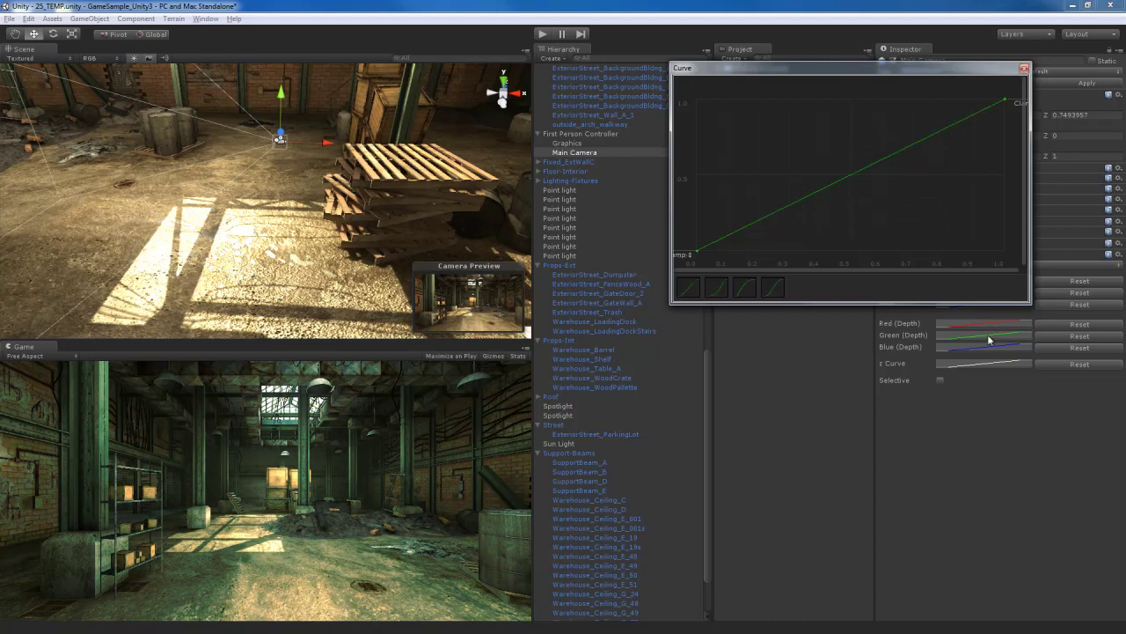
pyautogui.click(1025, 68)
# Step: Add two keys to the Green curve, at about 0.42 across and 0.24 high and about 0.62 across and 0.51 high
pyautogui.click(973, 299)
pyautogui.moveTo(864, 71); pyautogui.dragTo(763, 23)
pyautogui.rightClick(739, 130)
pyautogui.click(779, 140)
pyautogui.moveTo(742, 136); pyautogui.dragTo(727, 167)
pyautogui.rightClick(798, 128)
pyautogui.click(805, 132)
pyautogui.moveTo(797, 127); pyautogui.dragTo(715, 152)
# Step: Add a key to the Blue curve at about 0.45 across and 0.43 high
pyautogui.click(986, 307)
pyautogui.rightClick(734, 139)
pyautogui.click(762, 146)
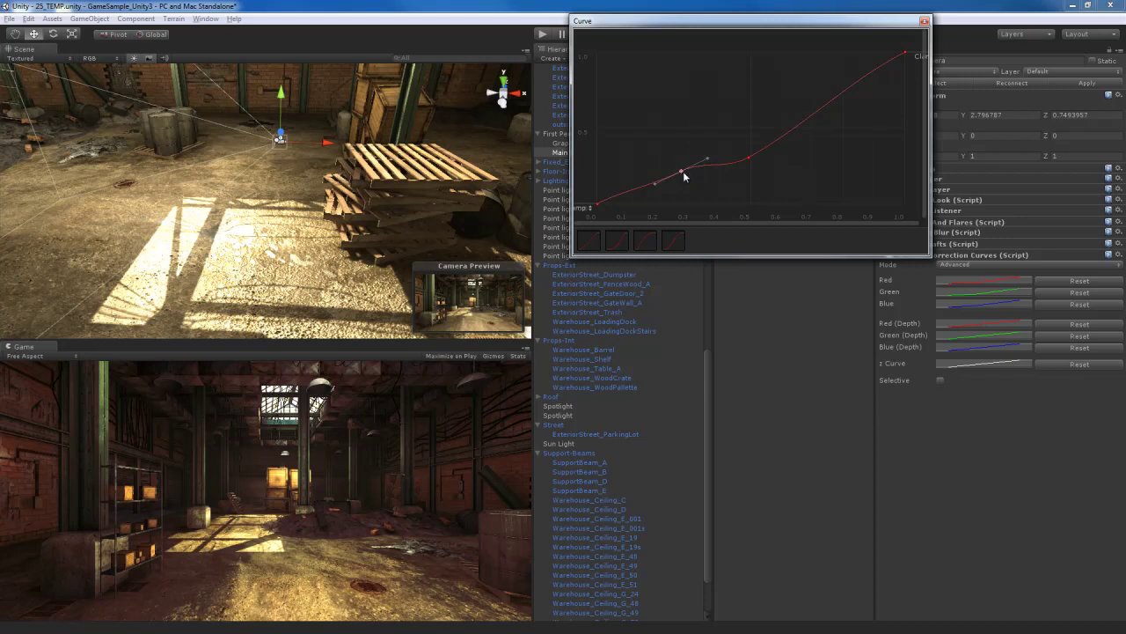
# Step: Move the Red curve's lower key to about 0.28 across and 0.09 high, and its upper key to about 0.48 across and 0.31 high
pyautogui.moveTo(683, 172); pyautogui.dragTo(685, 199)
pyautogui.moveTo(733, 136); pyautogui.dragTo(747, 158)
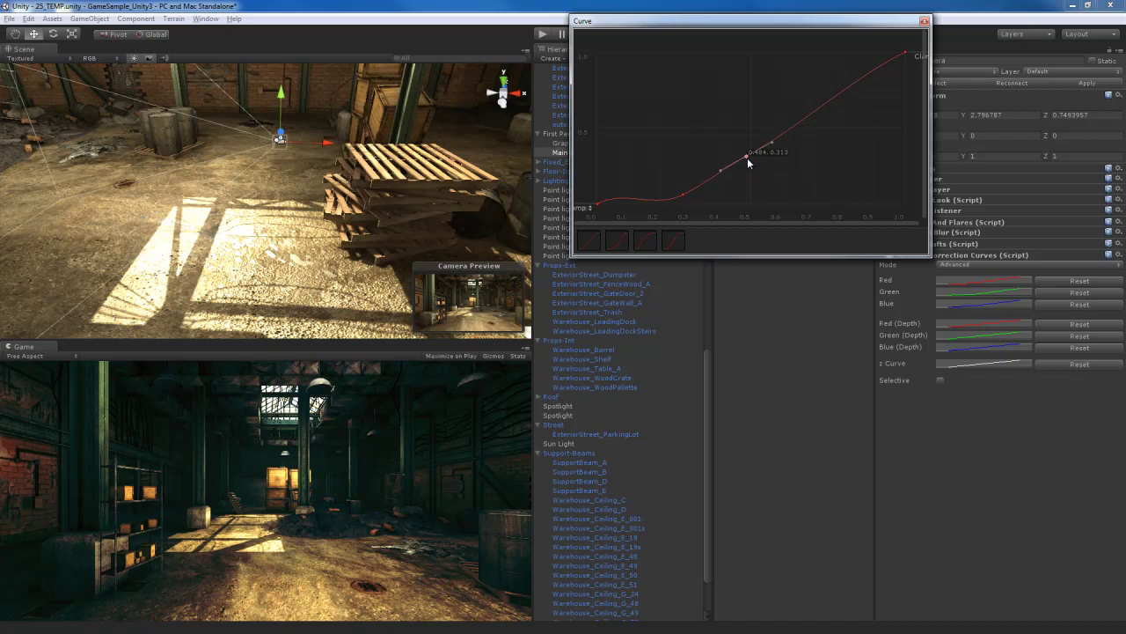
pyautogui.moveTo(675, 174)
pyautogui.mouseDown()
pyautogui.moveTo(705, 206)
pyautogui.moveTo(681, 189)
pyautogui.mouseUp()
# Step: Move the Green curve's lower key to about 0.37 across and 0.20 high, and its upper key to about 0.61 across and 0.53 high
pyautogui.click(991, 291)
pyautogui.click(723, 168)
pyautogui.moveTo(726, 166)
pyautogui.mouseDown()
pyautogui.moveTo(695, 180)
pyautogui.moveTo(710, 177)
pyautogui.mouseUp()
pyautogui.click(788, 125)
pyautogui.moveTo(788, 125)
pyautogui.mouseDown()
pyautogui.moveTo(795, 114)
pyautogui.moveTo(786, 129)
pyautogui.mouseUp()
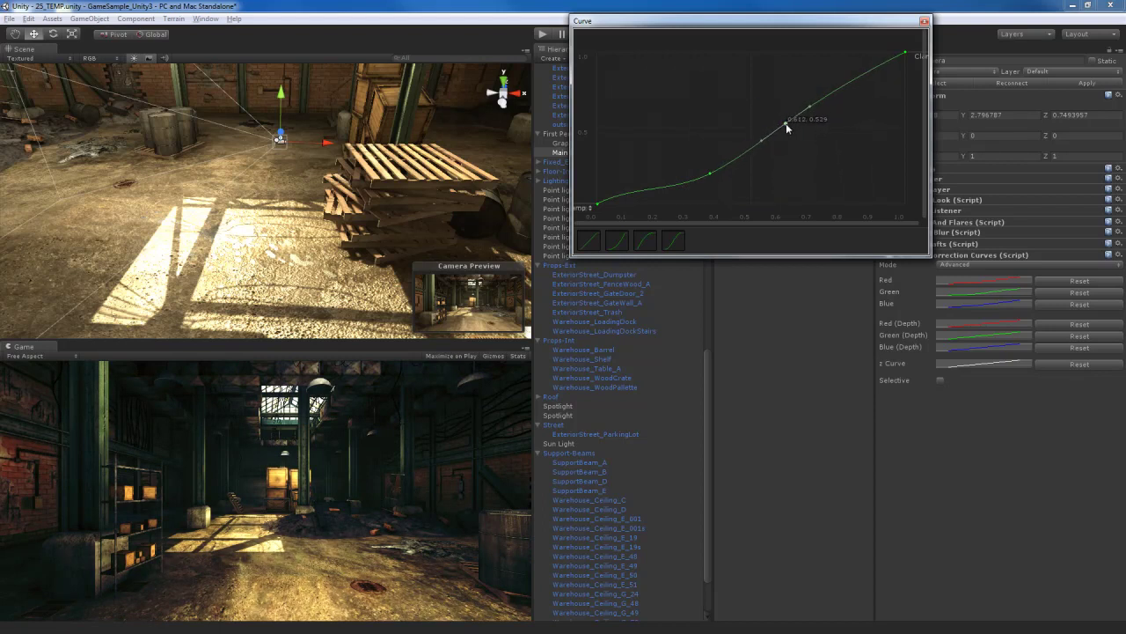
# Step: Move the Blue curve's key to about (0.37, 0.27) and the Red curve's two keys to about (0.28, 0.10) and (0.51, 0.27)
pyautogui.click(997, 304)
pyautogui.moveTo(670, 123); pyautogui.dragTo(713, 165)
pyautogui.click(987, 280)
pyautogui.moveTo(683, 190); pyautogui.dragTo(685, 187)
pyautogui.moveTo(736, 141); pyautogui.dragTo(753, 163)
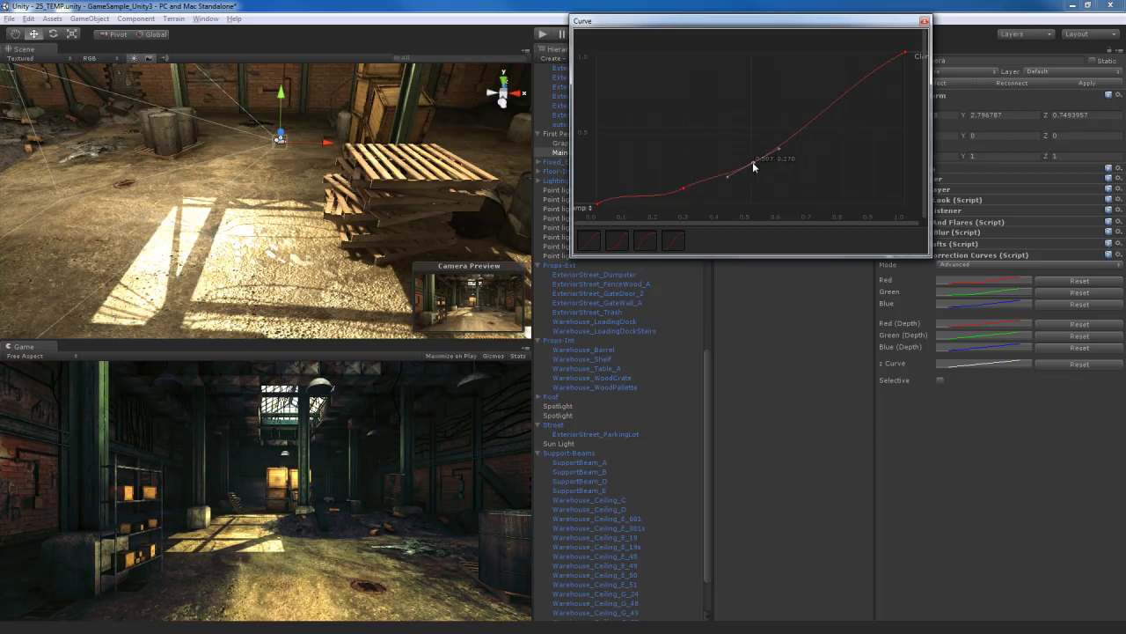
# Step: Lower the Green curve's upper key to about 0.63 across and 0.46 high
pyautogui.click(997, 291)
pyautogui.moveTo(760, 85); pyautogui.dragTo(791, 130)
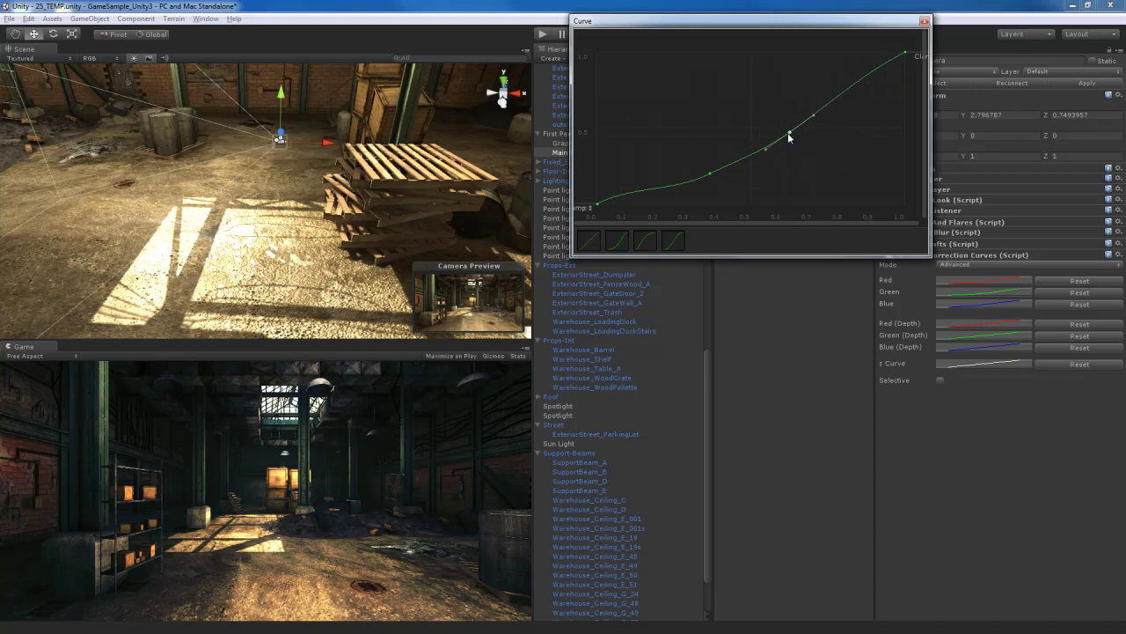
pyautogui.click(710, 173)
# Step: Add a second key to the Blue curve, move it to about 0.60 across and 0.43 high, and close the curve editor
pyautogui.click(989, 305)
pyautogui.click(710, 163)
pyautogui.rightClick(774, 127)
pyautogui.click(814, 134)
pyautogui.moveTo(775, 127)
pyautogui.mouseDown()
pyautogui.moveTo(769, 108)
pyautogui.moveTo(782, 138)
pyautogui.mouseUp()
pyautogui.click(924, 20)
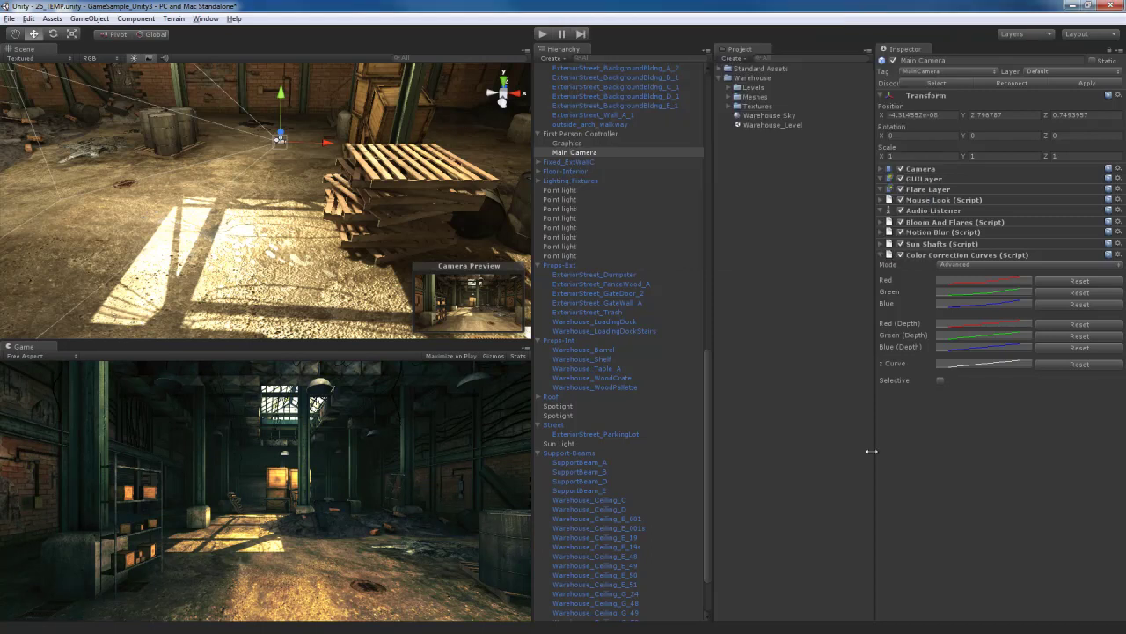
# Step: Play the scene and walk through the warehouse interior and the outdoor yard to examine the adjusted Red, Green and Blue color correction
pyautogui.click(542, 34)
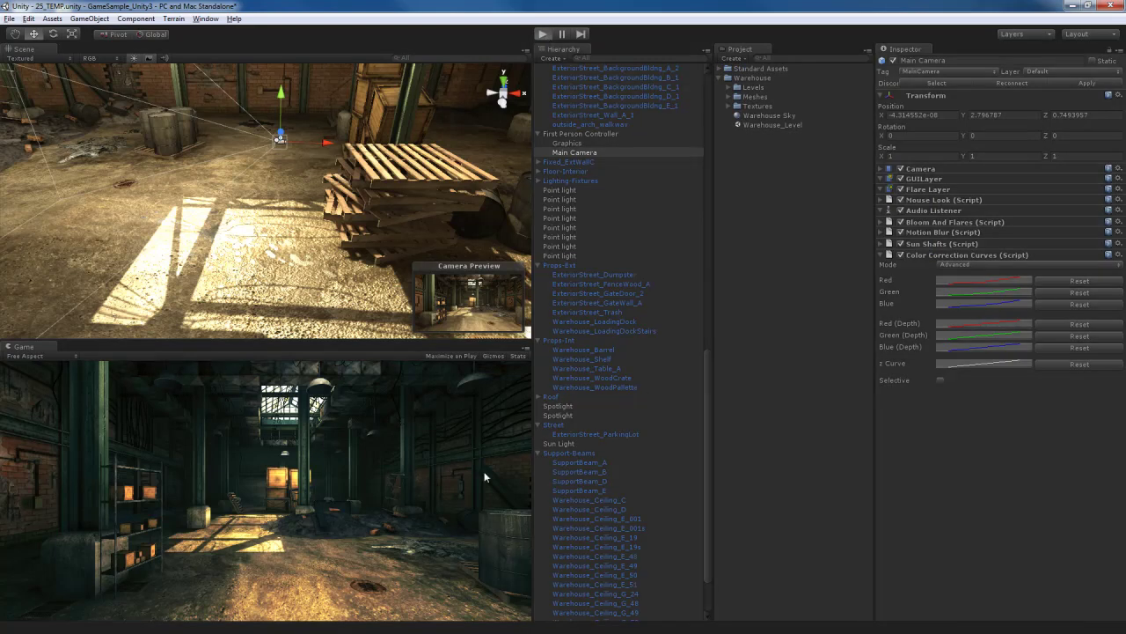
pyautogui.press('w')
pyautogui.press('w')
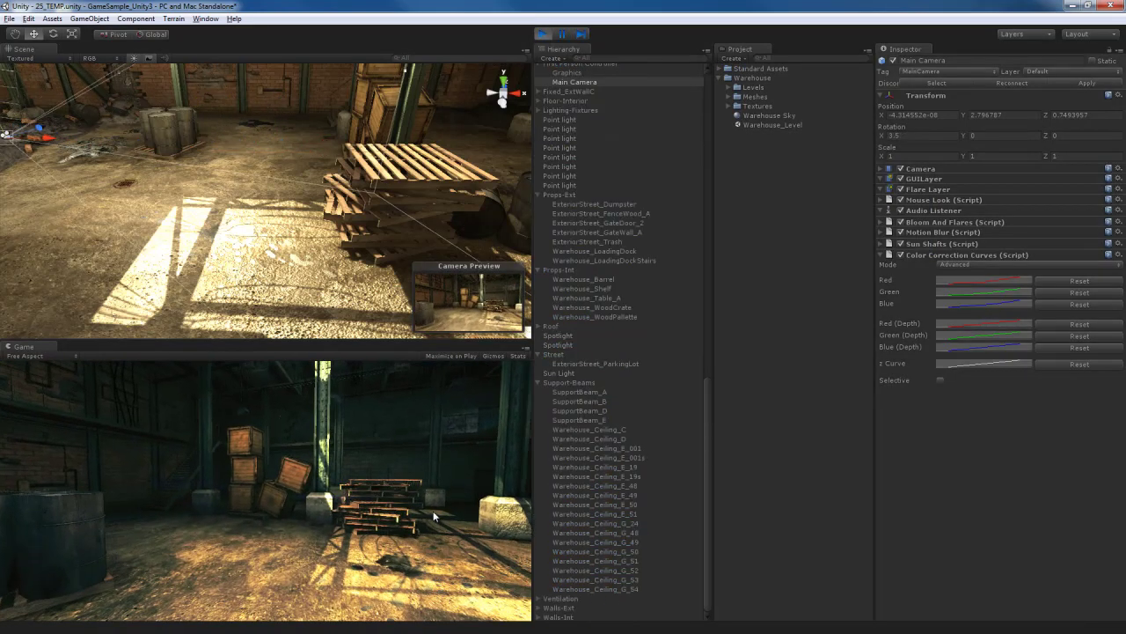
pyautogui.press('w')
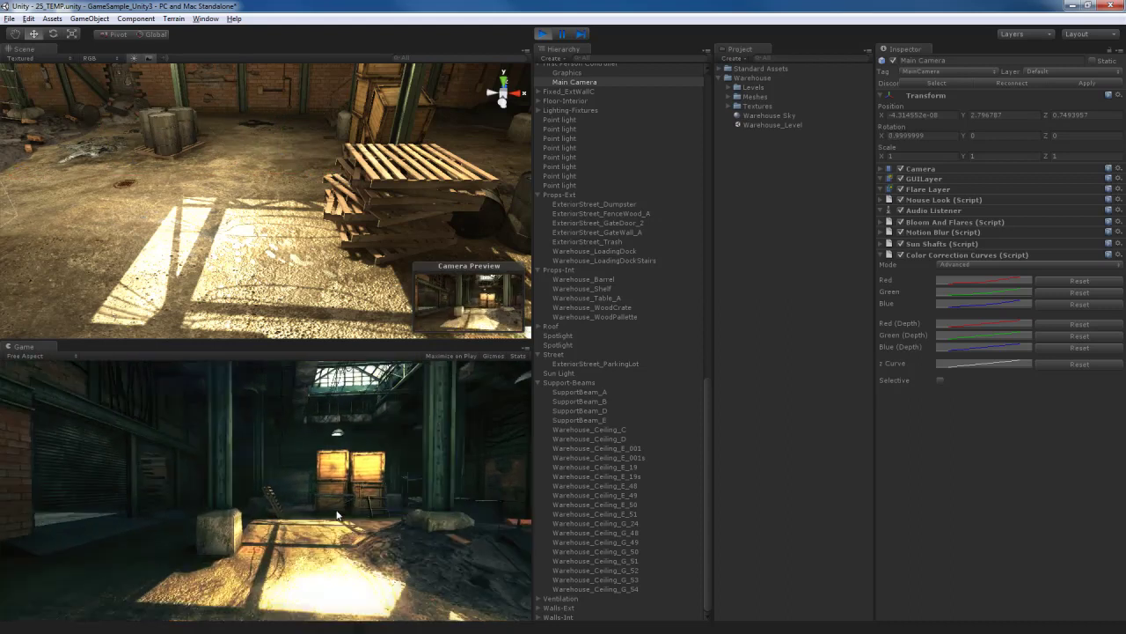
pyautogui.press('w')
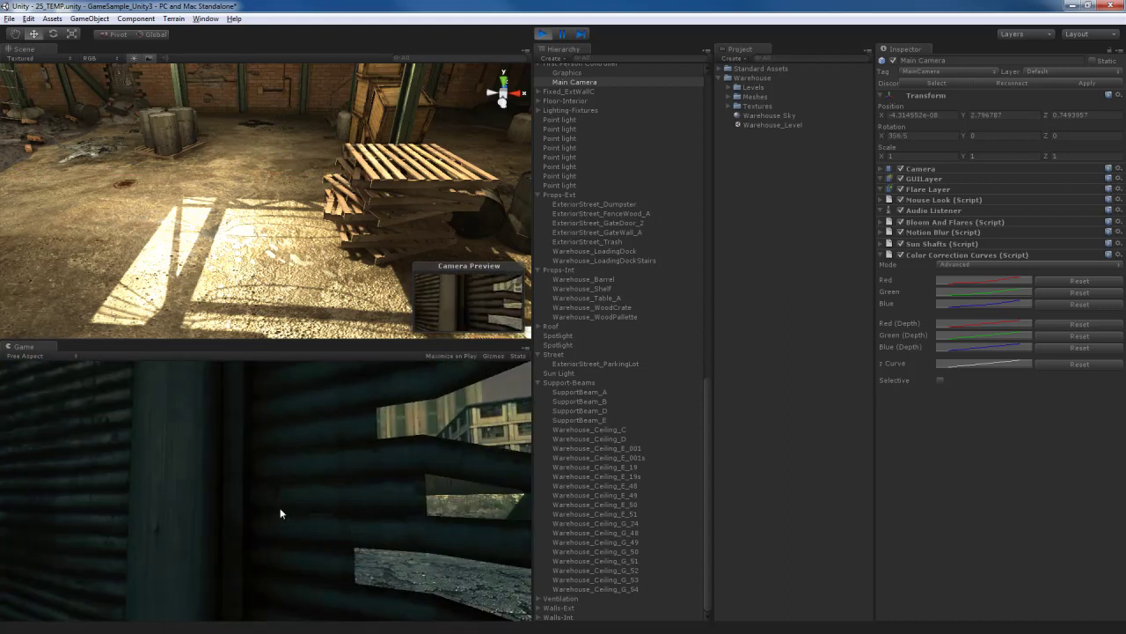
pyautogui.press('w')
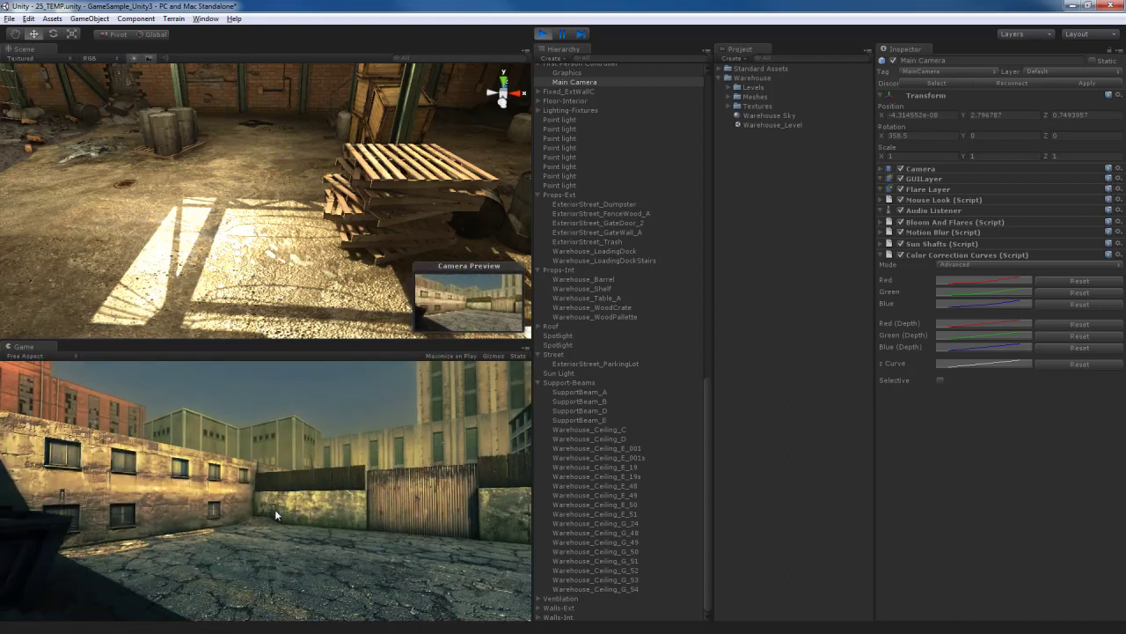
pyautogui.press('s')
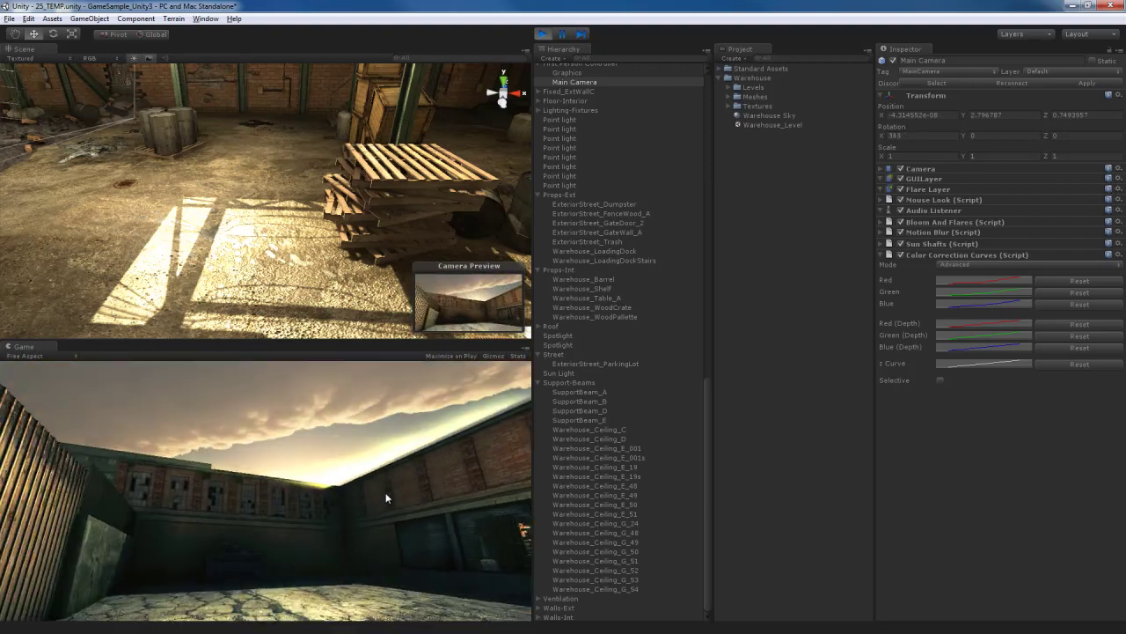
pyautogui.press('w')
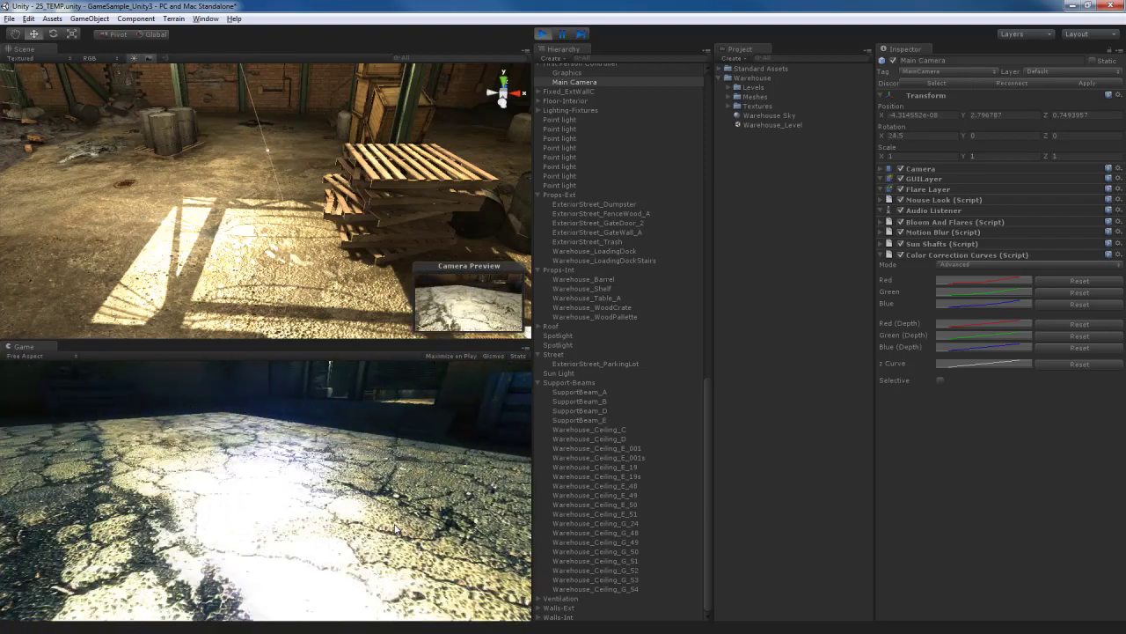
pyautogui.press('w')
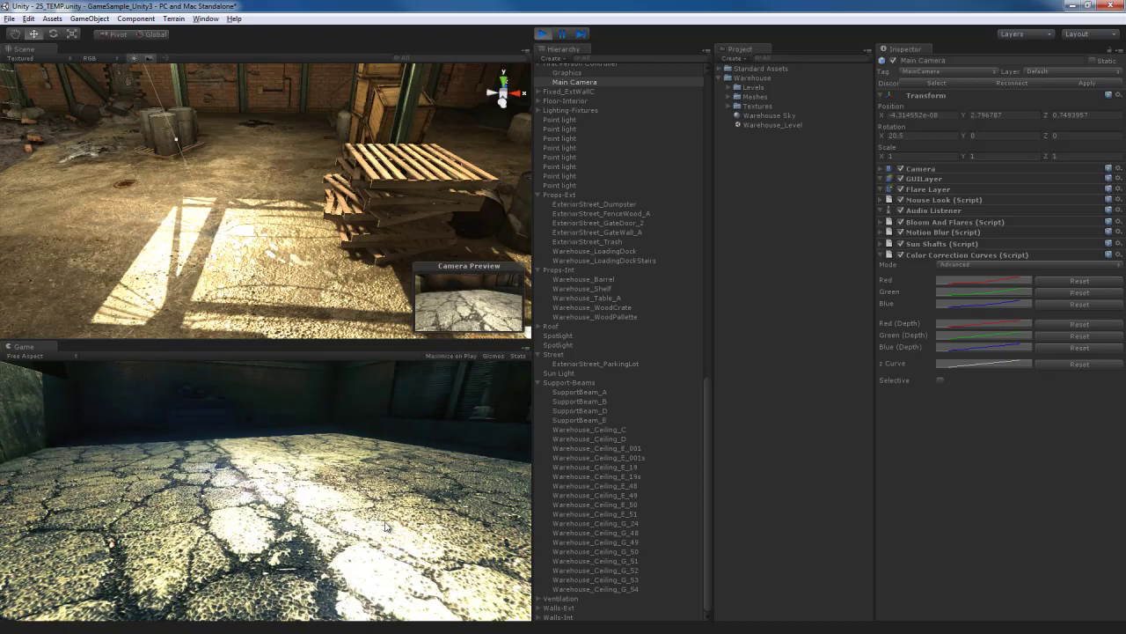
pyautogui.press('w')
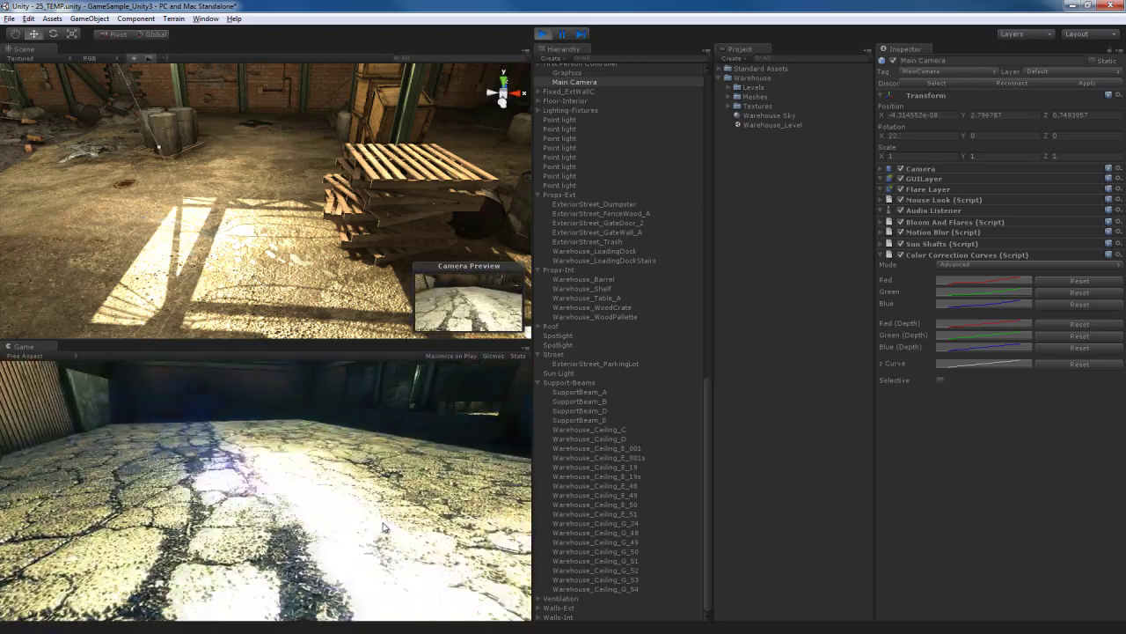
pyautogui.press('w')
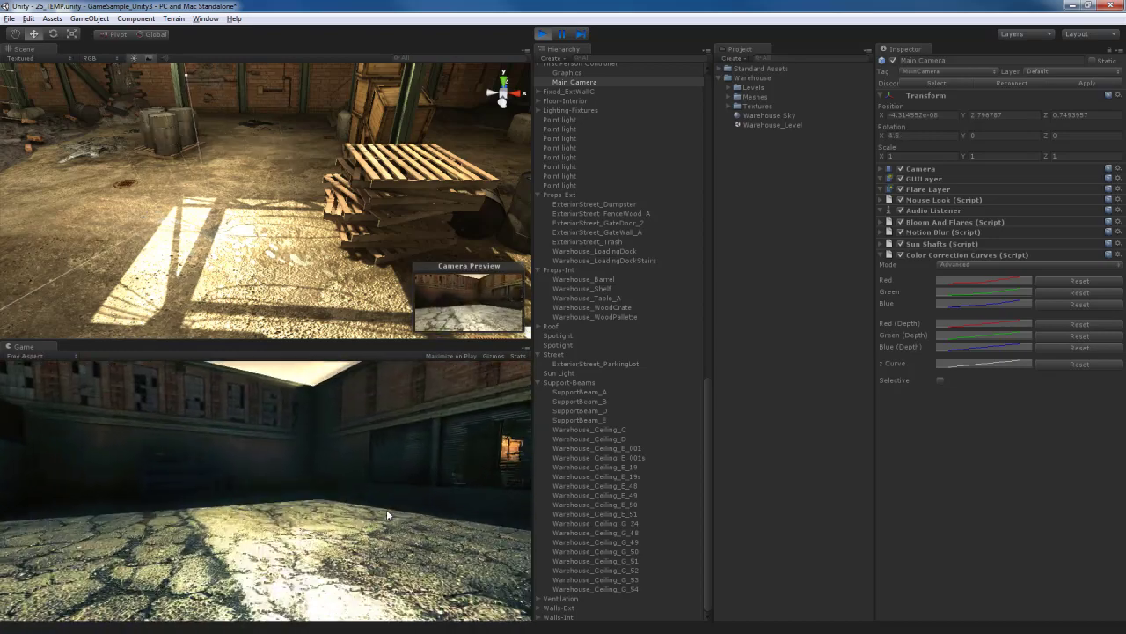
pyautogui.press('w')
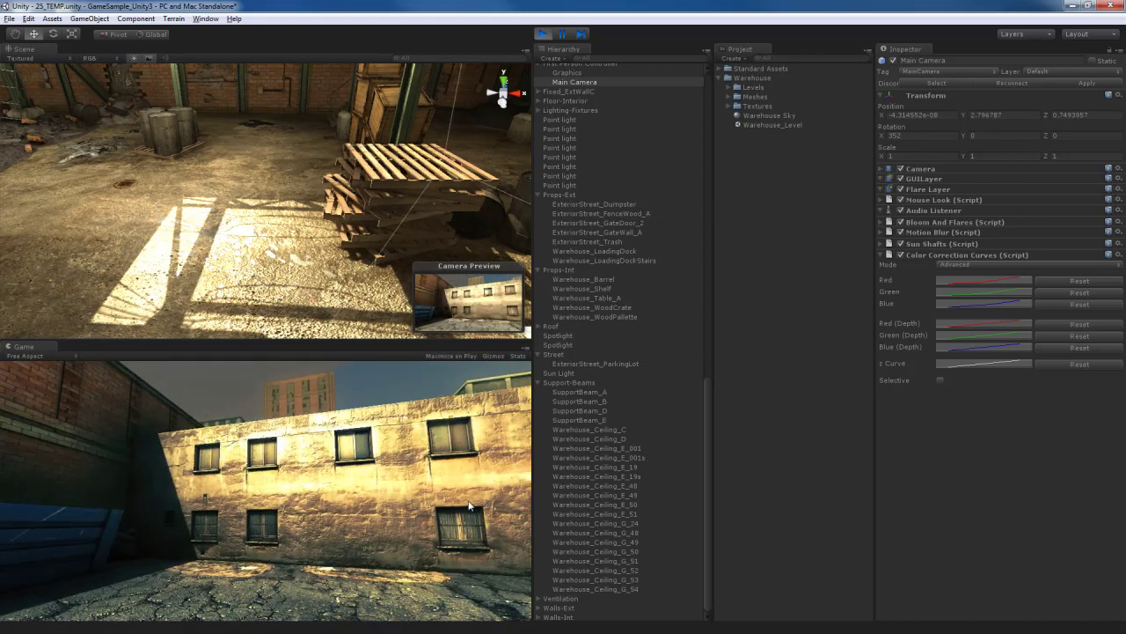
pyautogui.press('s')
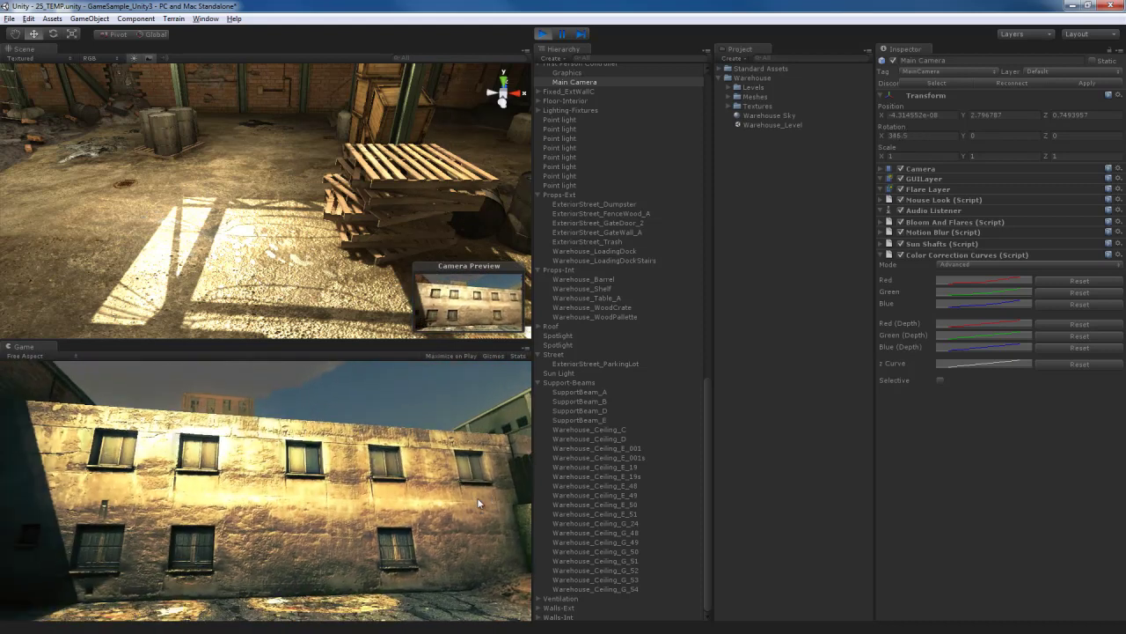
pyautogui.press('w')
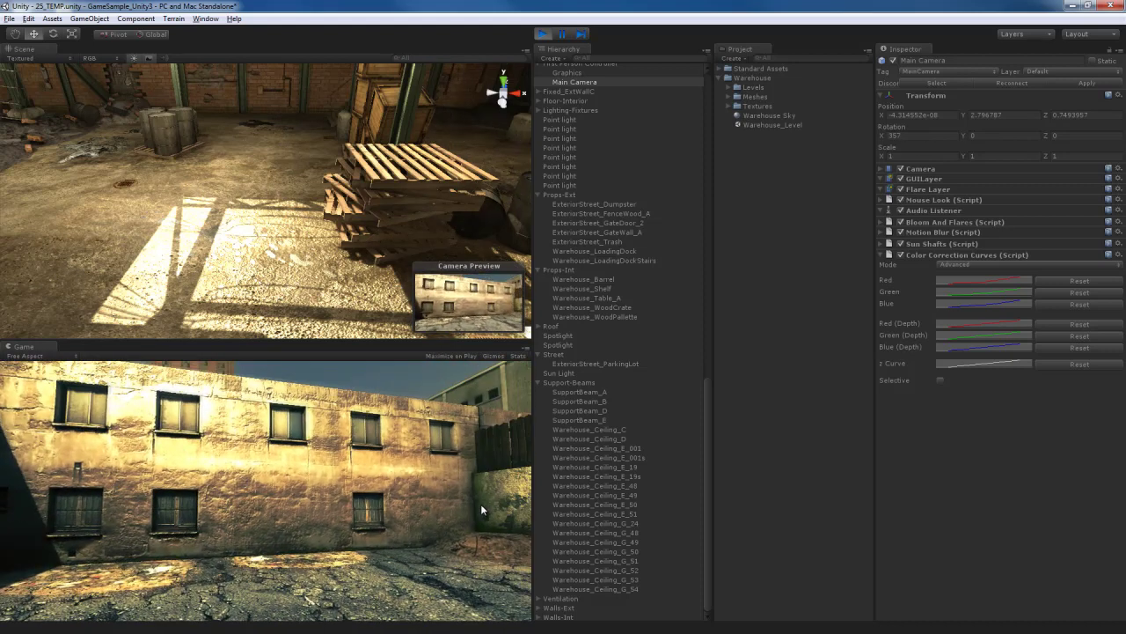
pyautogui.press('w')
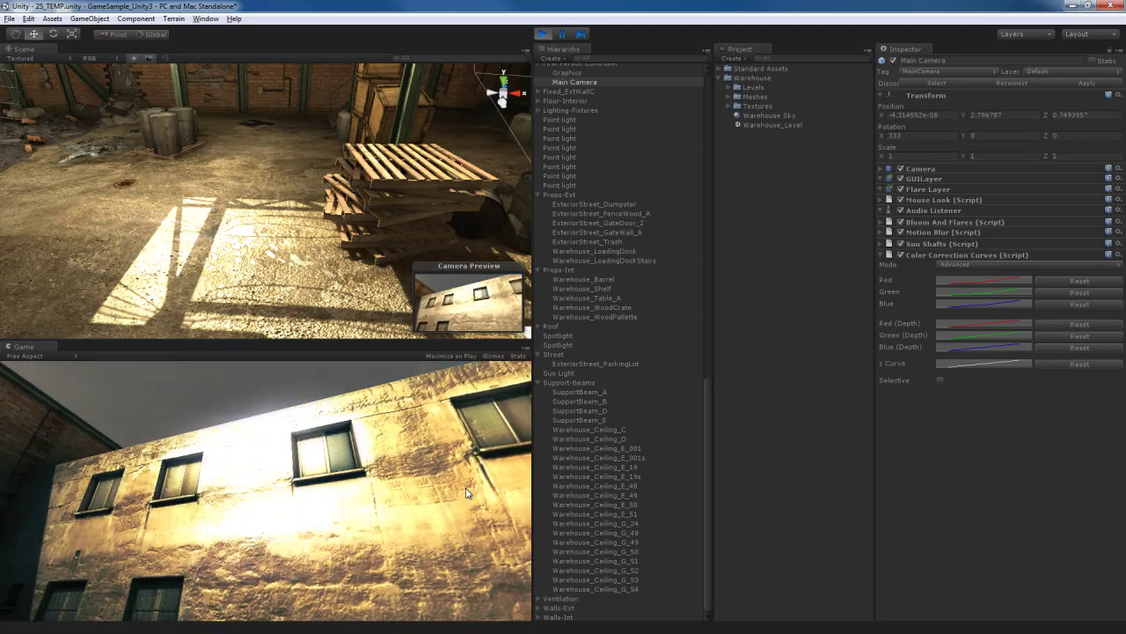
pyautogui.press('s')
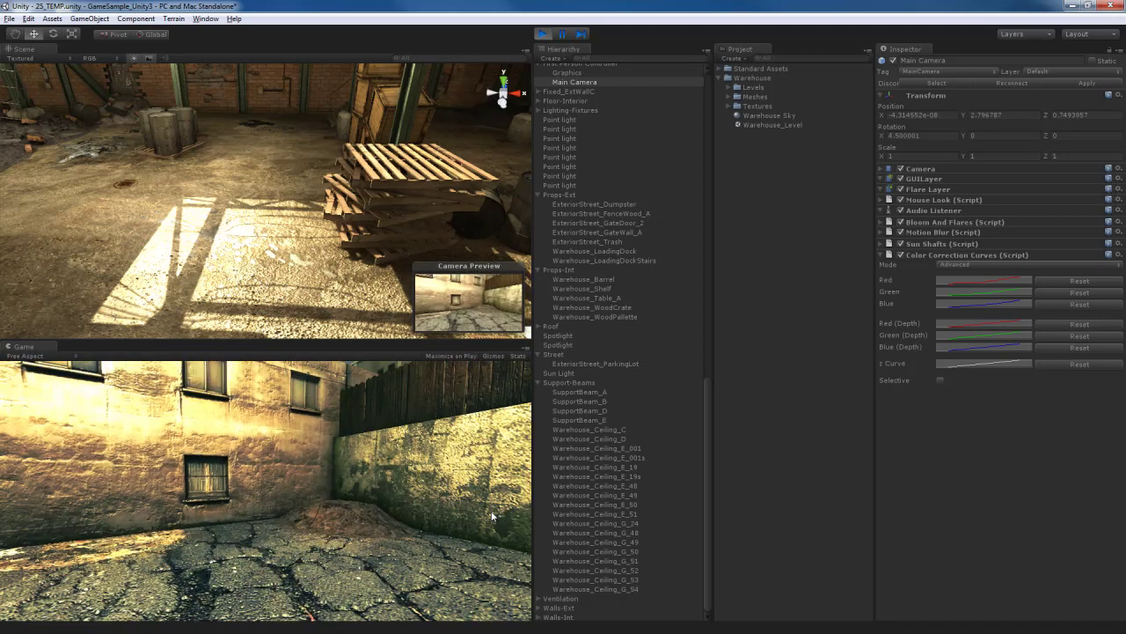
pyautogui.press('w')
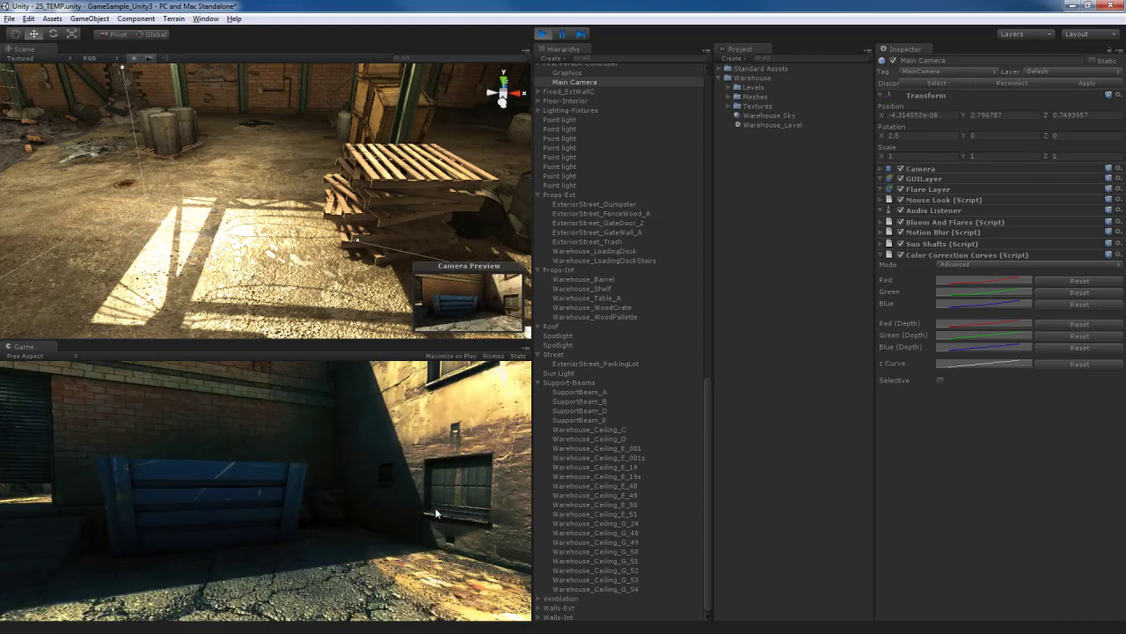
pyautogui.press('w')
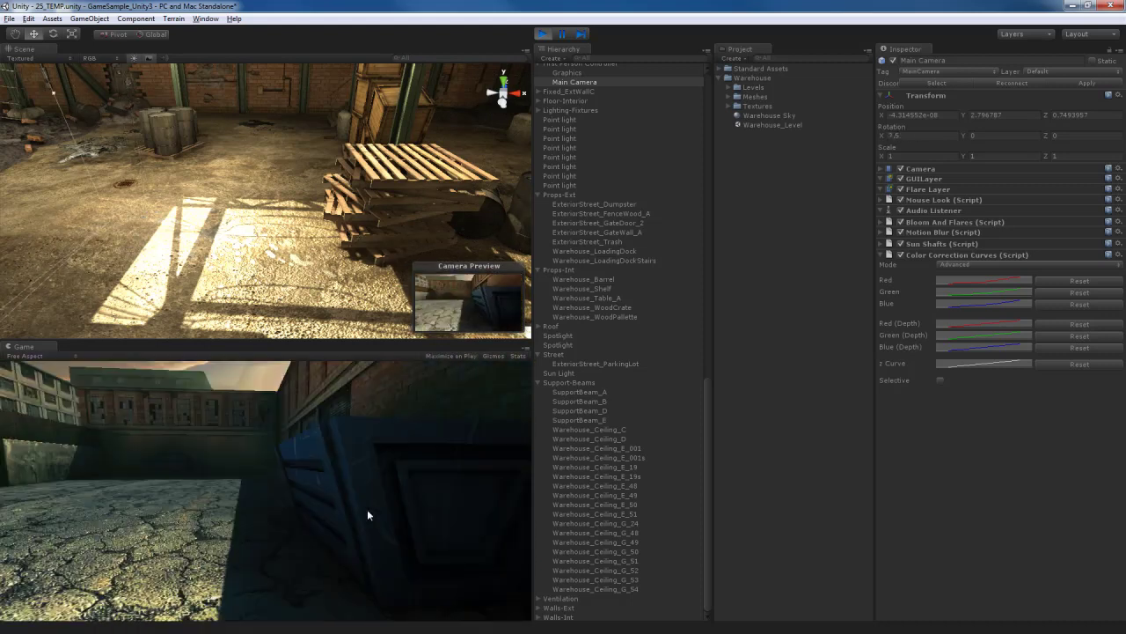
pyautogui.press('w')
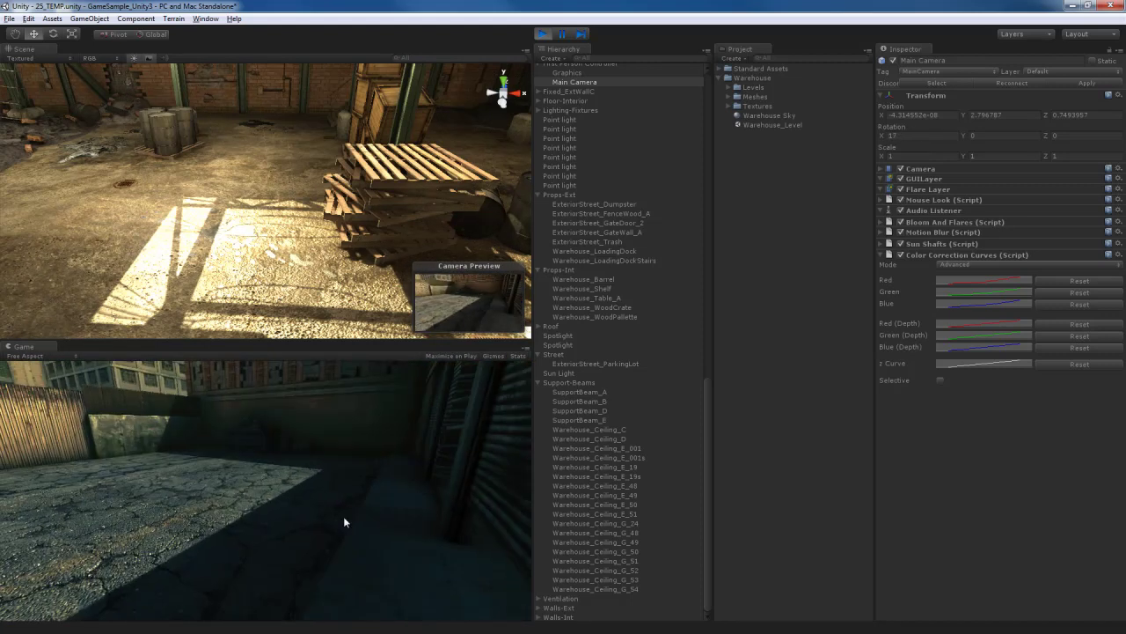
pyautogui.press('w')
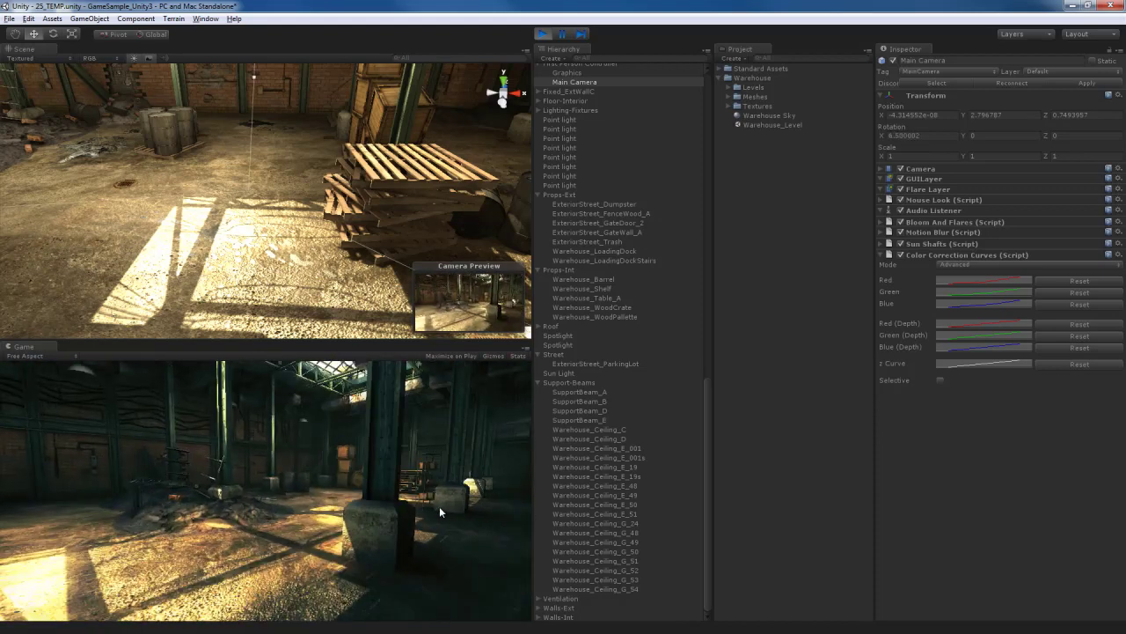
# Step: Walk on through the warehouse interior to examine the color correction, and stop the play mode
pyautogui.press('w')
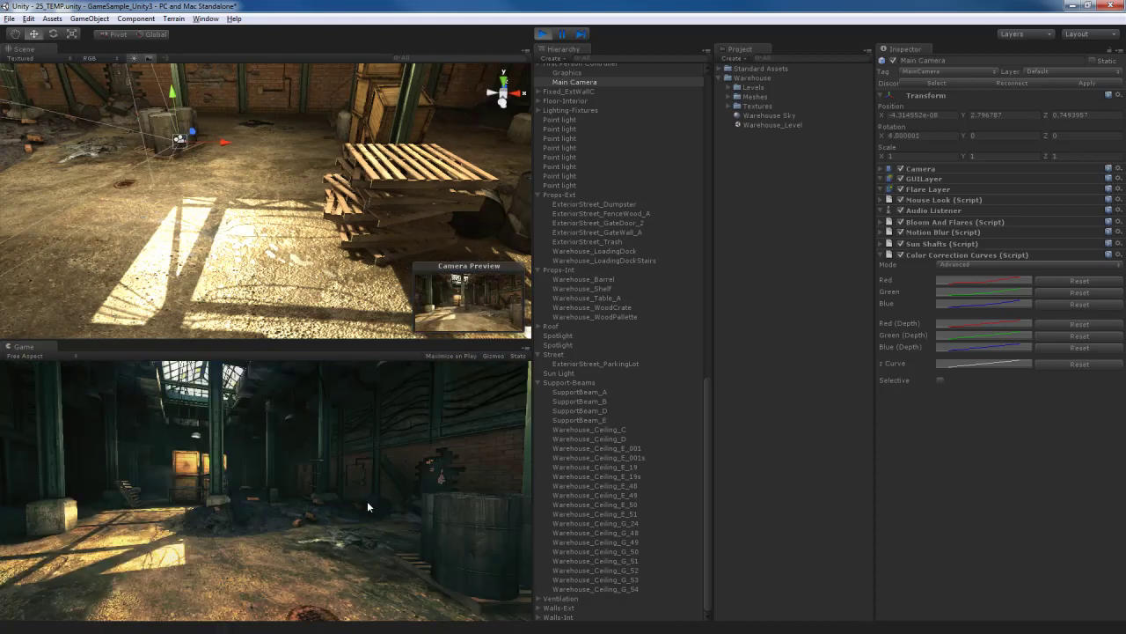
pyautogui.press('w')
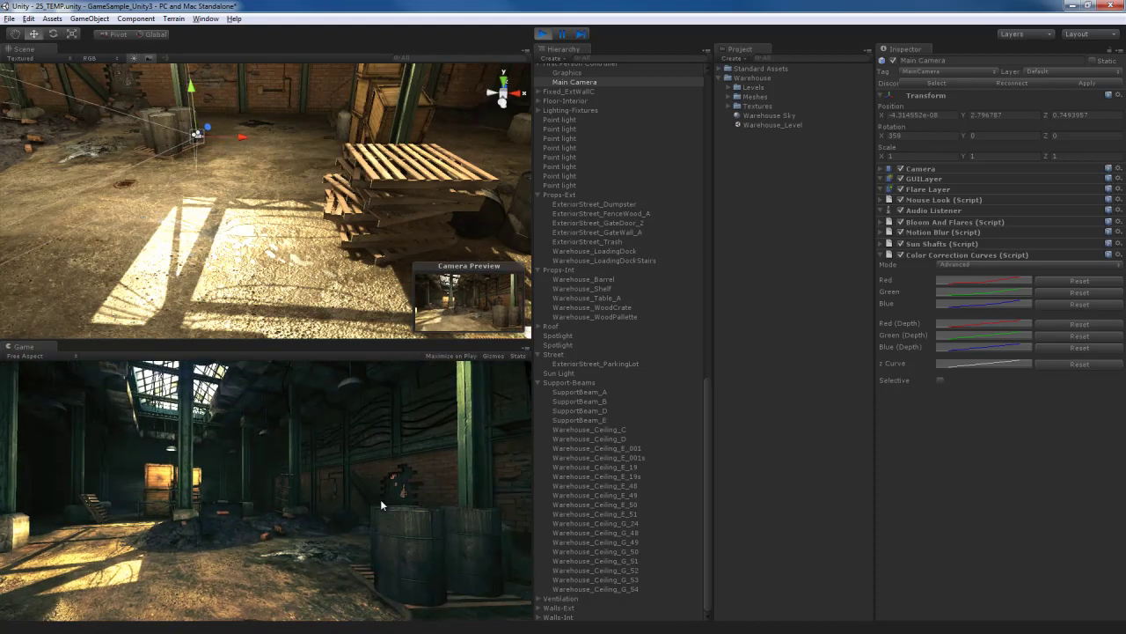
pyautogui.hotkey('ctrl', 'p')
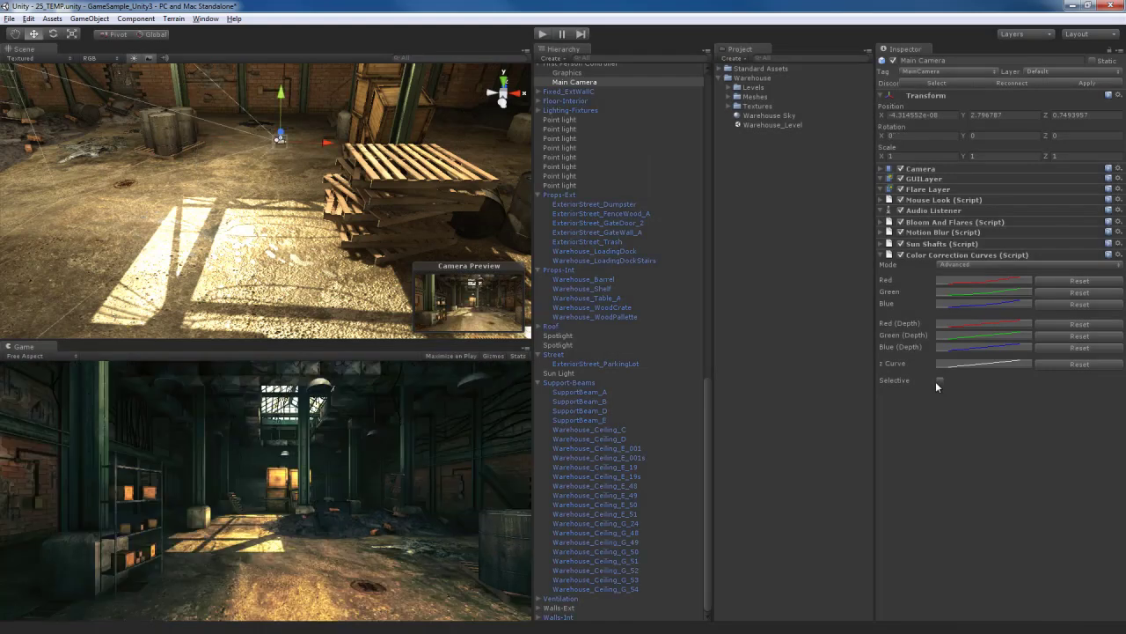
# Step: Enable Selective color correction and set the Key color to red with hue 0, saturation 164 and value 223
pyautogui.click(939, 381)
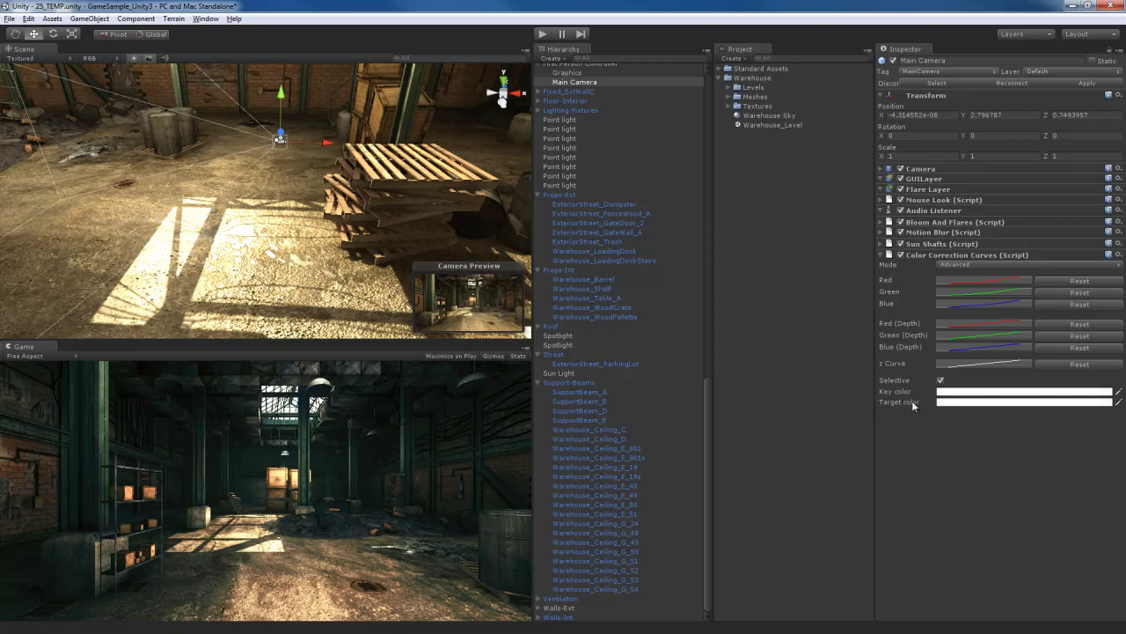
pyautogui.click(972, 394)
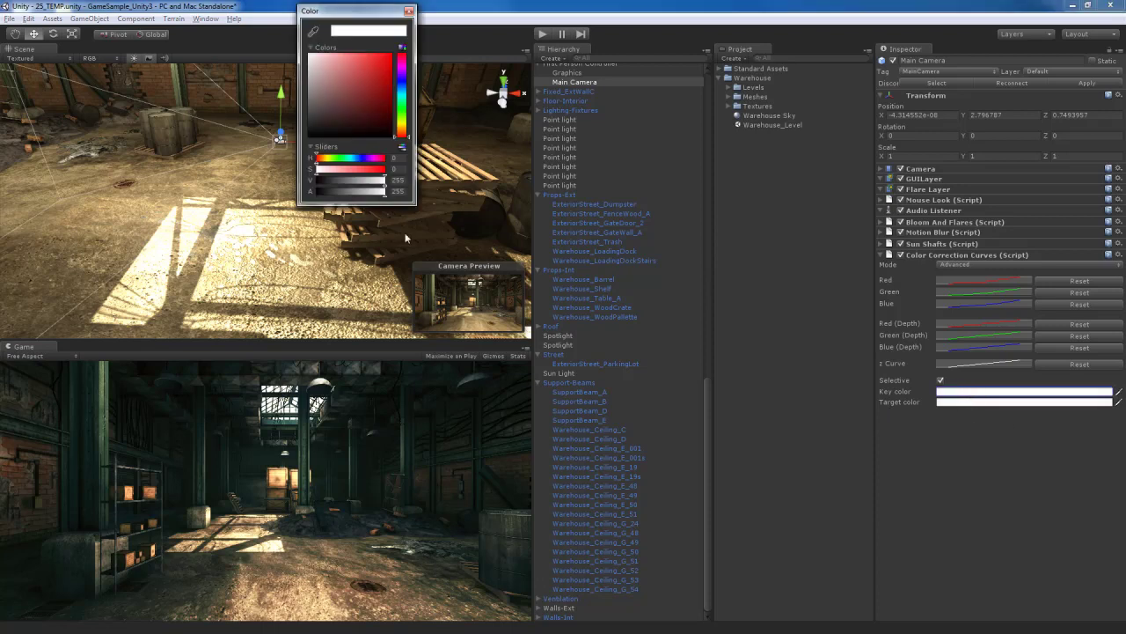
pyautogui.moveTo(342, 12); pyautogui.dragTo(645, 136)
pyautogui.moveTo(666, 220); pyautogui.dragTo(666, 196)
pyautogui.click(667, 185)
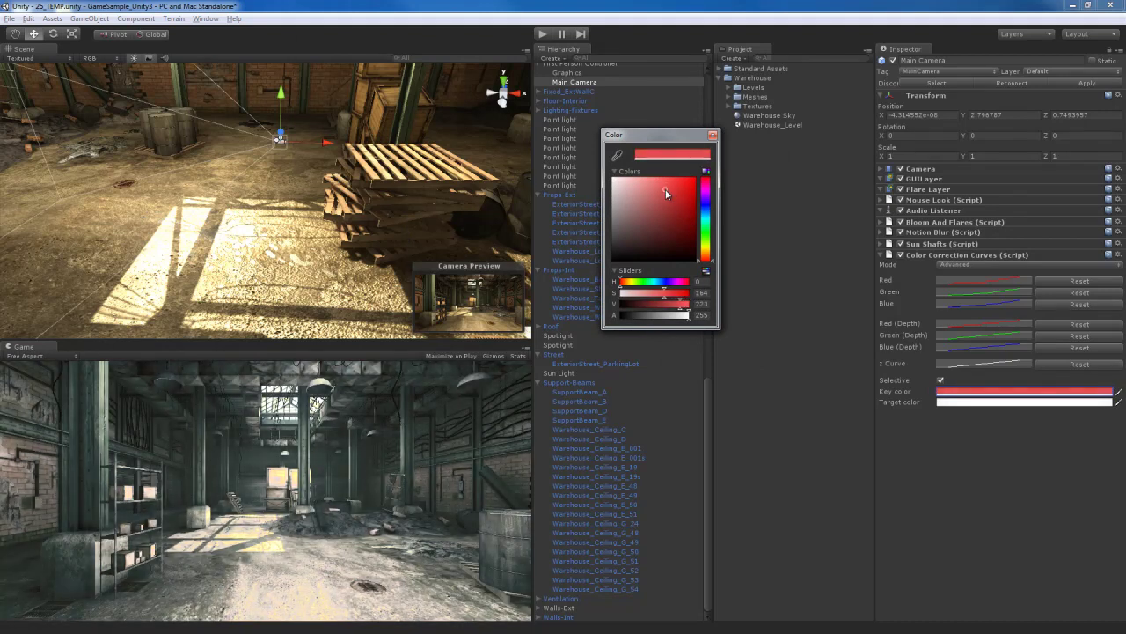
pyautogui.click(713, 135)
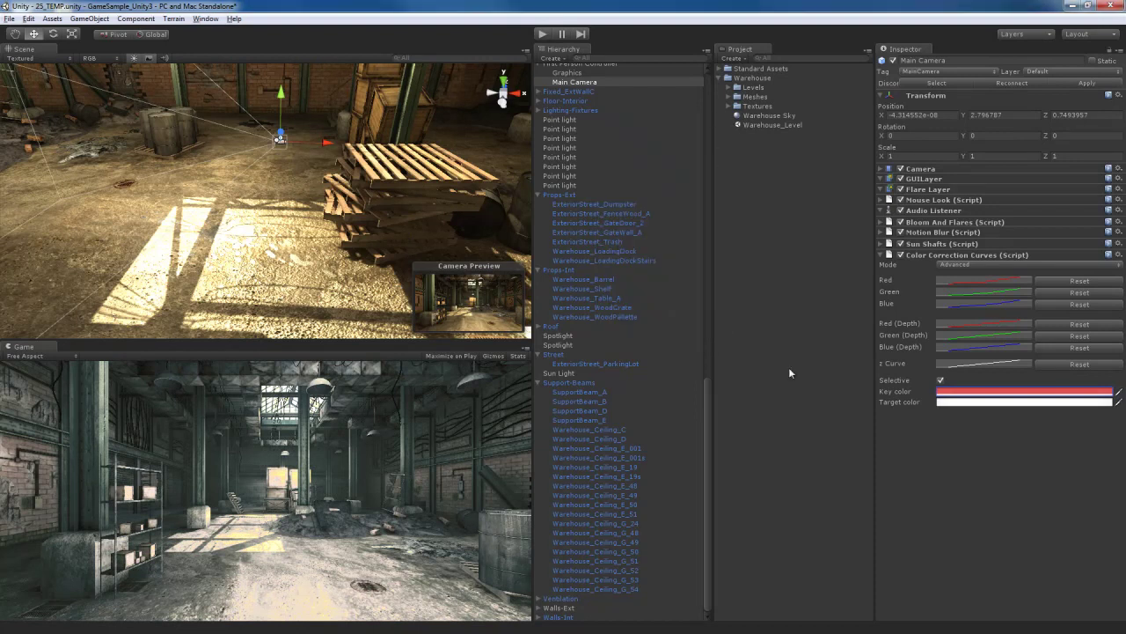
# Step: Set the Target color to dark blue with hue 237, saturation 128 and value 112, and shift the Key color to yellow with hue 56
pyautogui.click(976, 404)
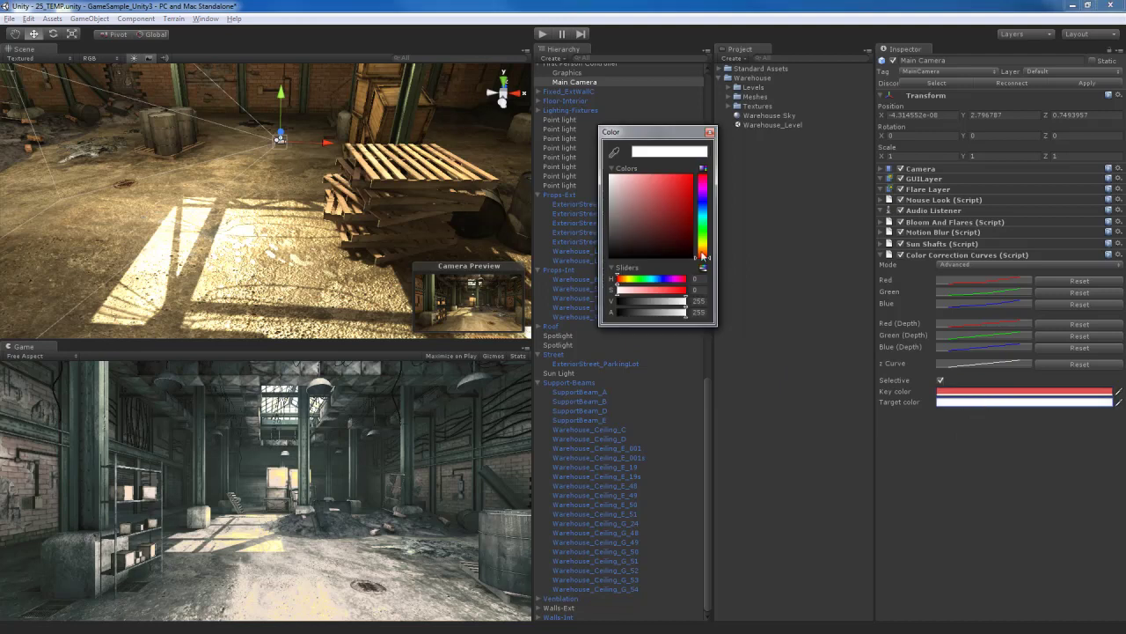
pyautogui.moveTo(703, 255); pyautogui.dragTo(703, 235)
pyautogui.moveTo(635, 204)
pyautogui.mouseDown()
pyautogui.moveTo(646, 223)
pyautogui.moveTo(703, 203)
pyautogui.moveTo(656, 215)
pyautogui.moveTo(655, 189)
pyautogui.moveTo(679, 178)
pyautogui.moveTo(651, 220)
pyautogui.mouseUp()
pyautogui.click(971, 392)
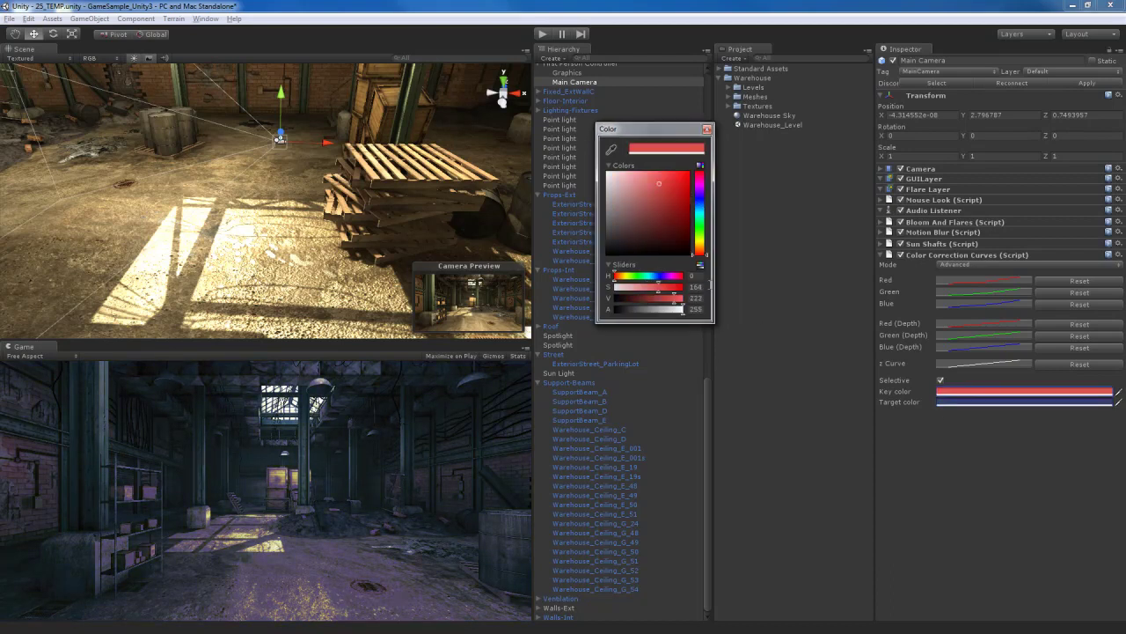
pyautogui.moveTo(700, 250); pyautogui.dragTo(700, 246)
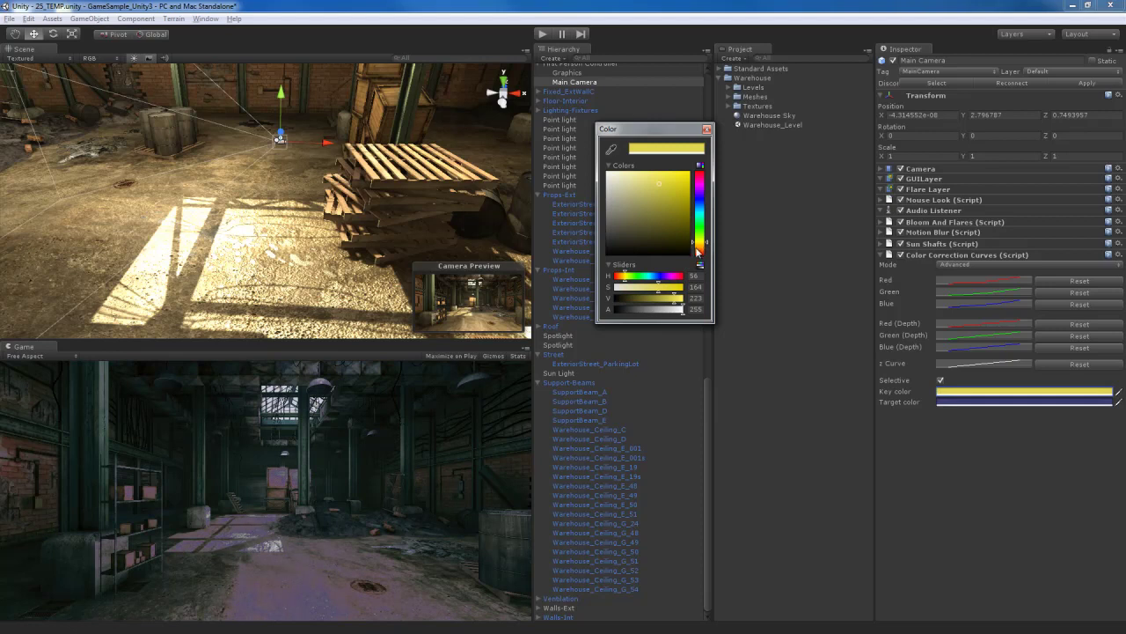
# Step: Try black as the Target color, and lighten it to pale blue with saturation 49 and value 196
pyautogui.click(959, 402)
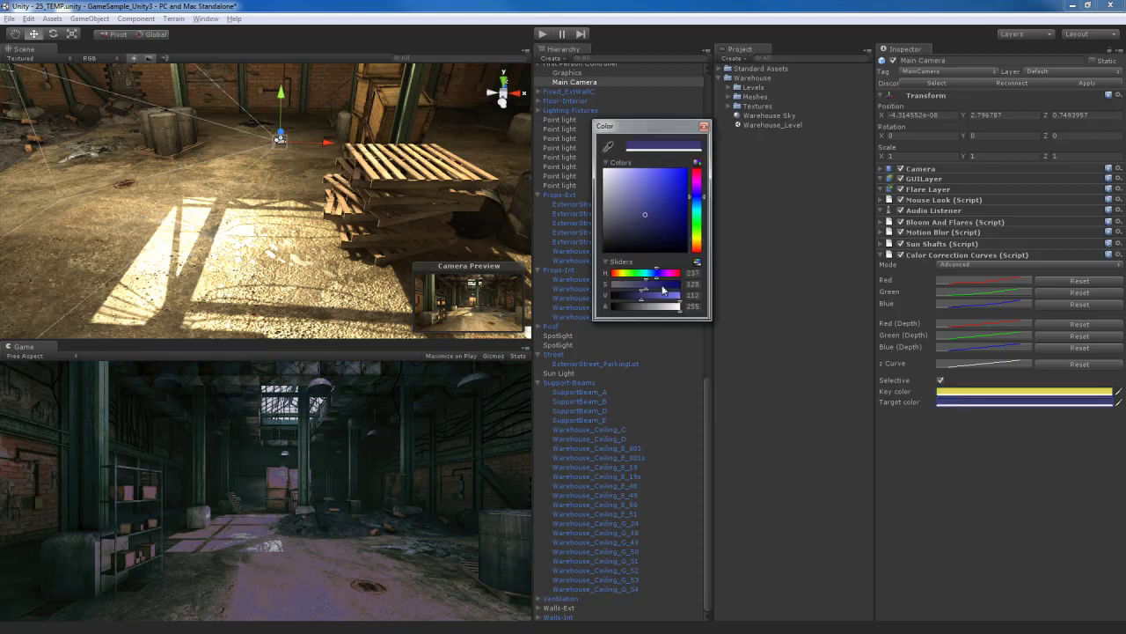
pyautogui.moveTo(646, 219); pyautogui.dragTo(648, 266)
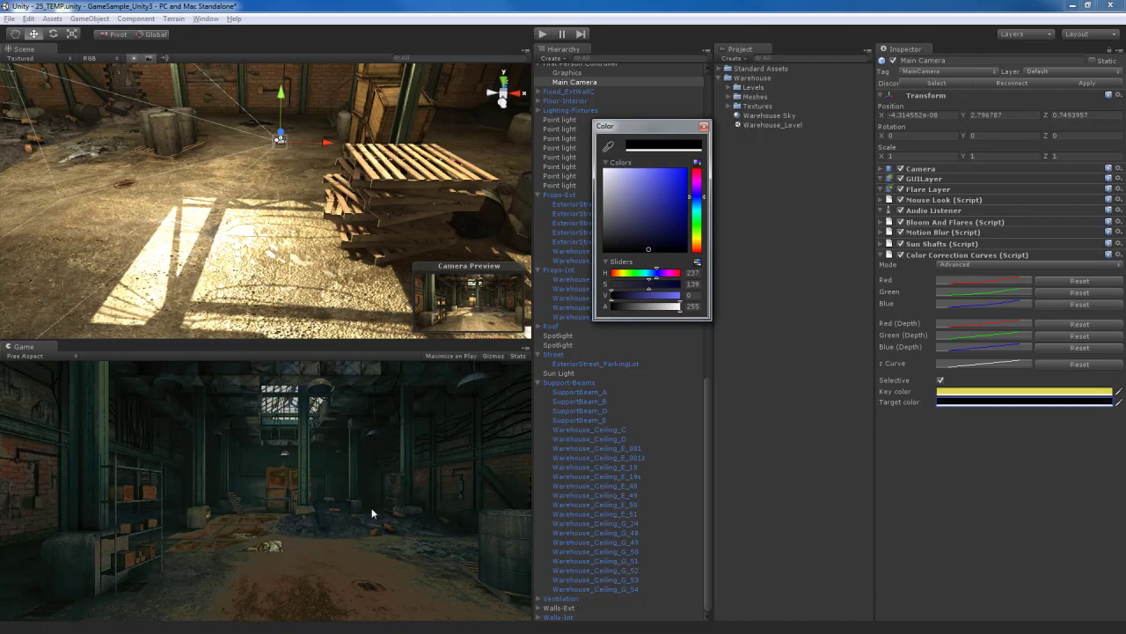
pyautogui.moveTo(647, 249)
pyautogui.mouseDown()
pyautogui.moveTo(644, 200)
pyautogui.moveTo(662, 188)
pyautogui.moveTo(621, 189)
pyautogui.mouseUp()
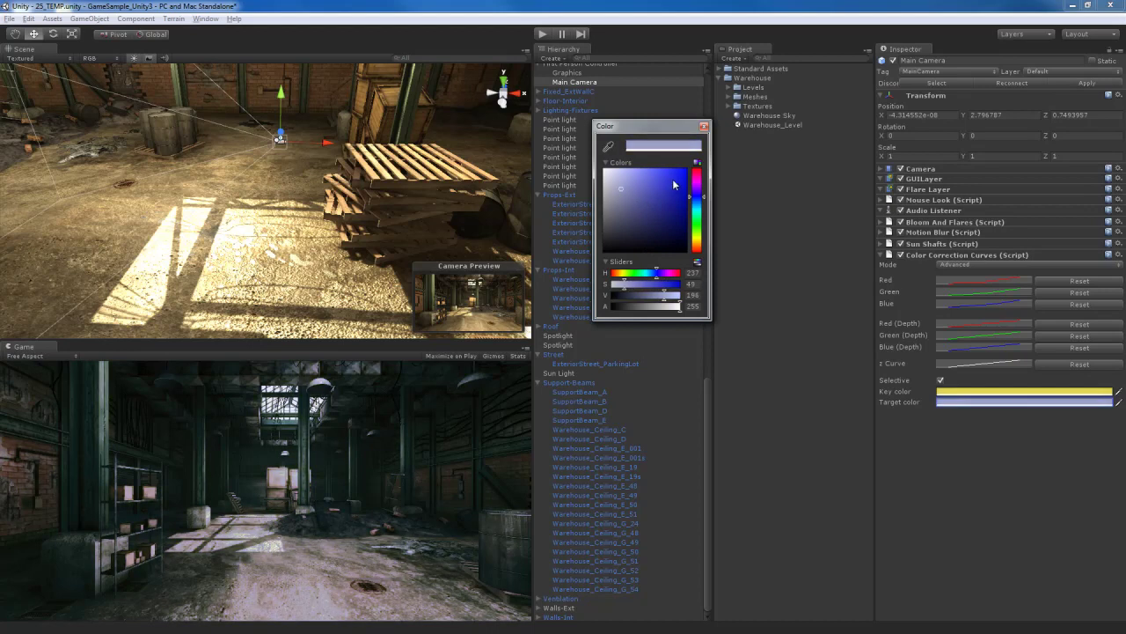
pyautogui.click(703, 126)
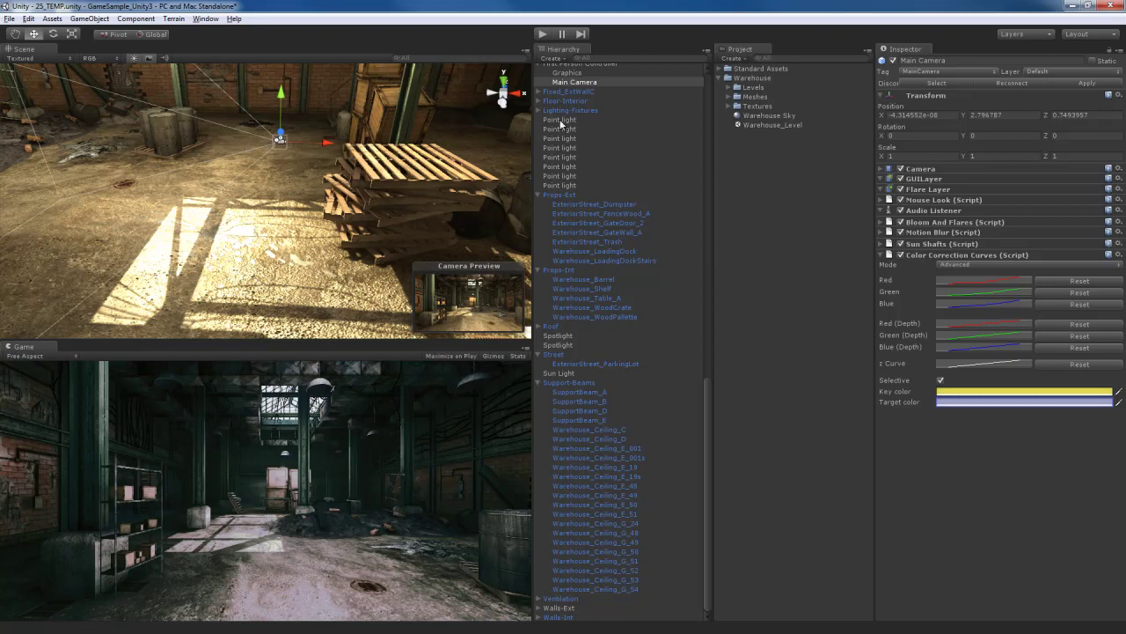
# Step: Play the scene and walk outside and back through the warehouse to examine the yellow-to-pale-blue selective correction, and stop playing
pyautogui.click(542, 34)
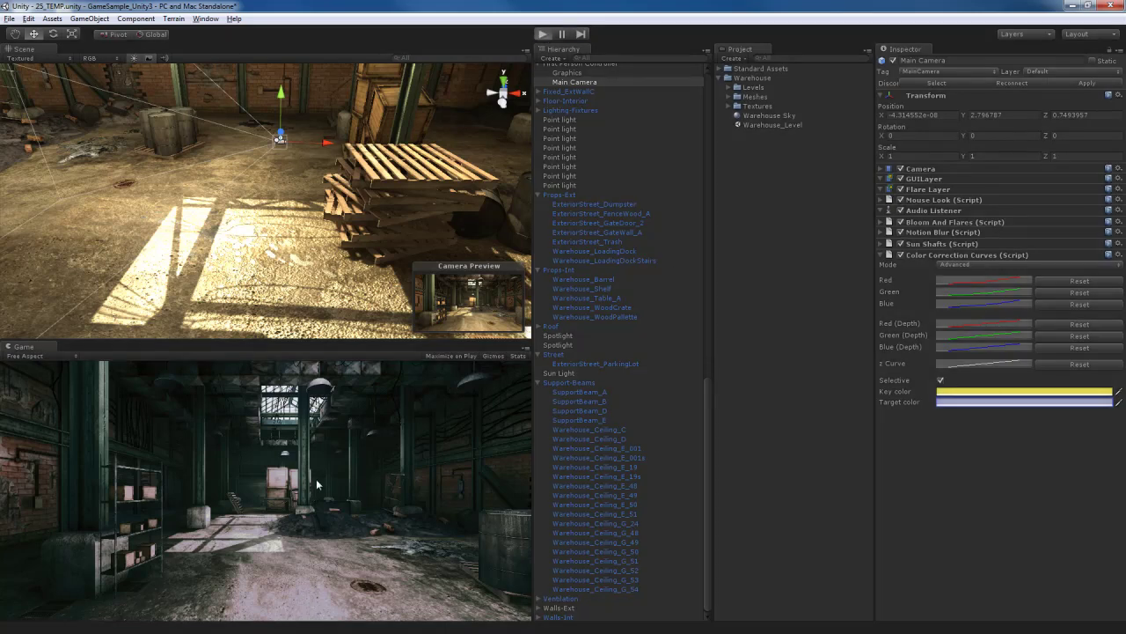
pyautogui.press('w')
pyautogui.press('w')
pyautogui.press('w')
pyautogui.press('w')
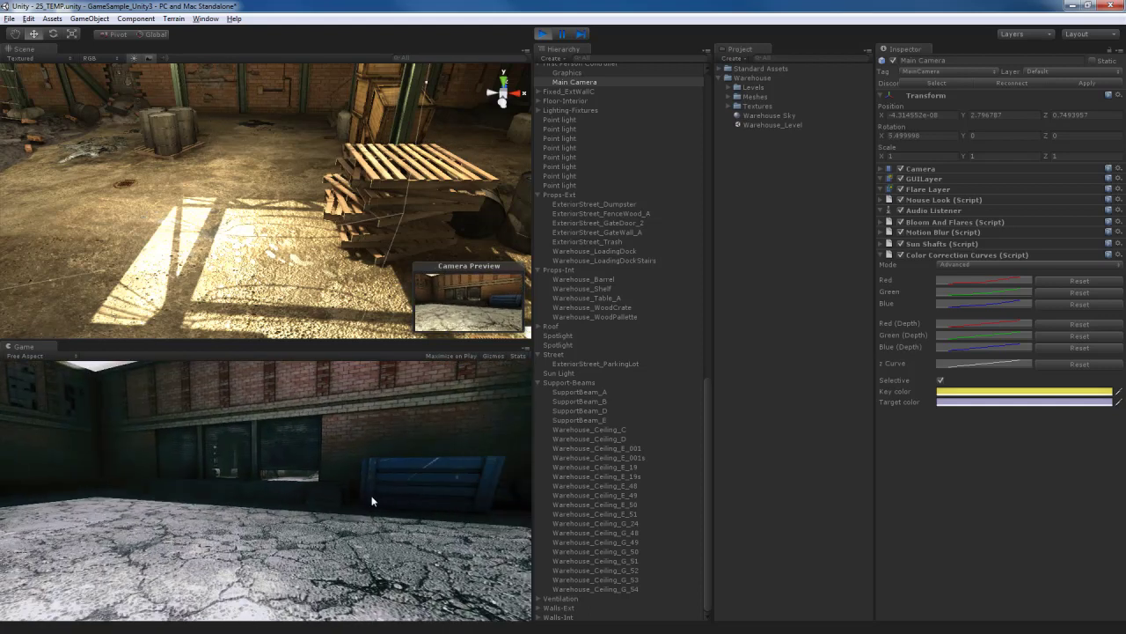
pyautogui.press('w')
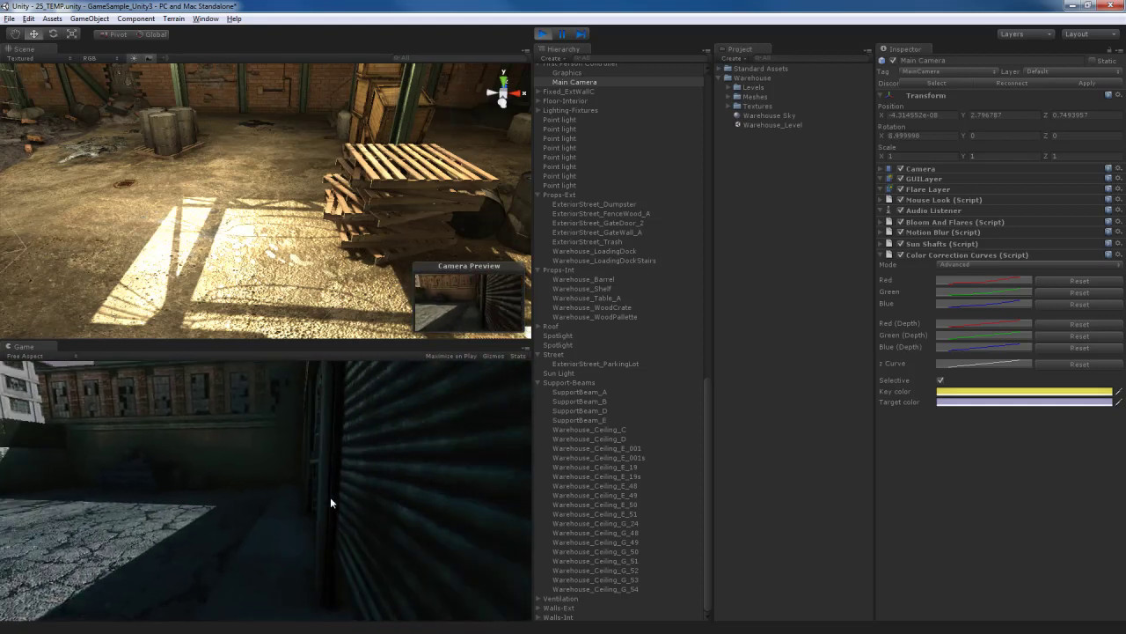
pyautogui.press('w')
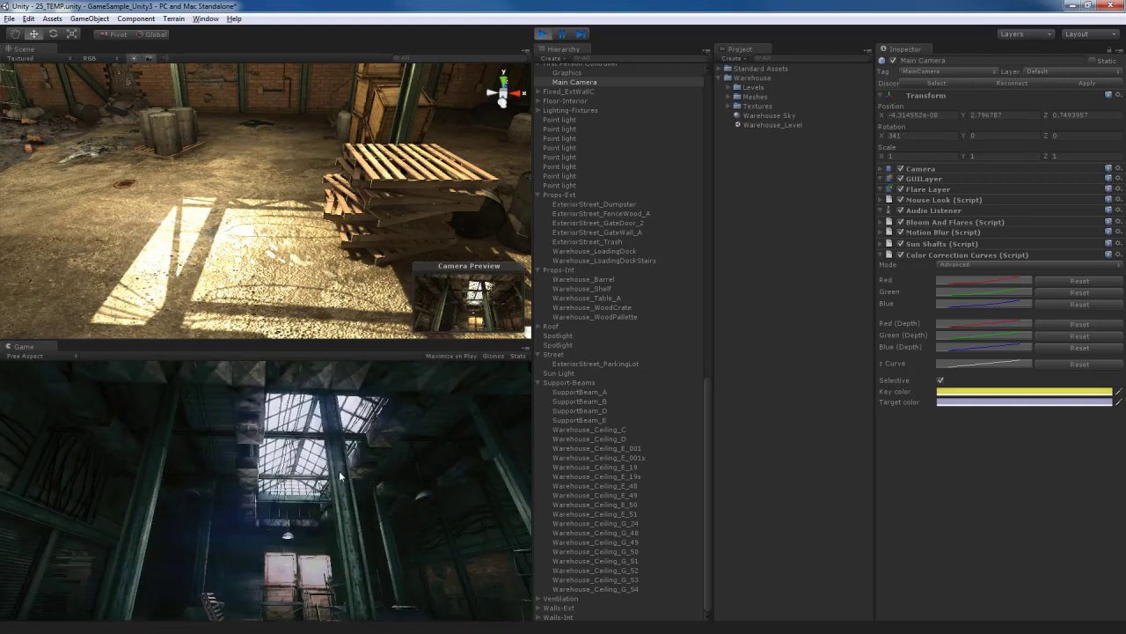
pyautogui.press('w')
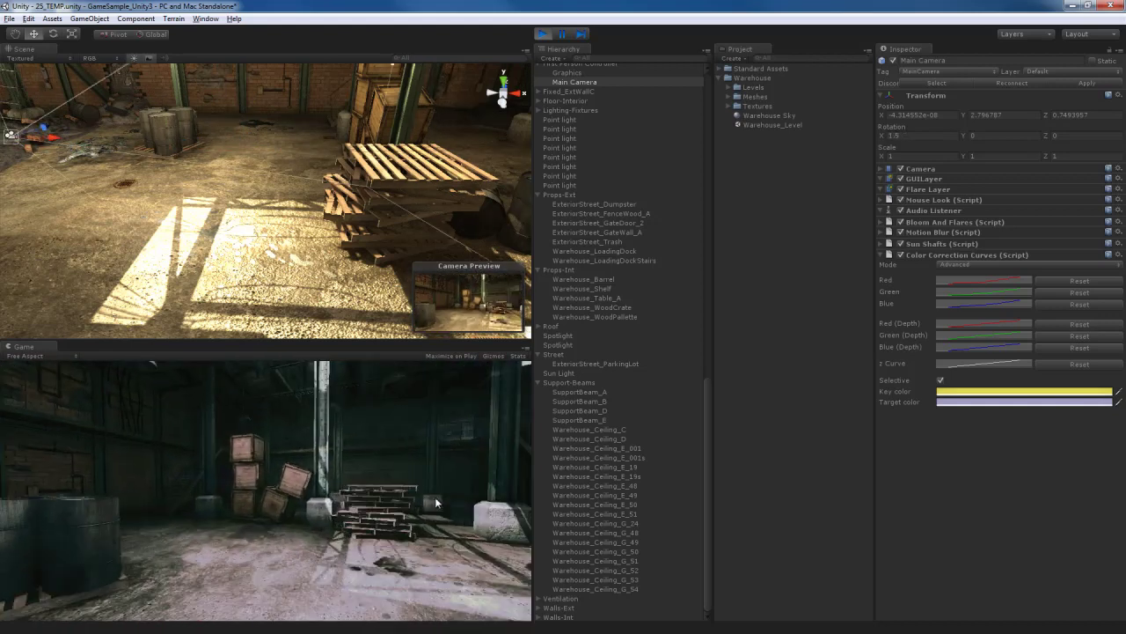
pyautogui.press('s')
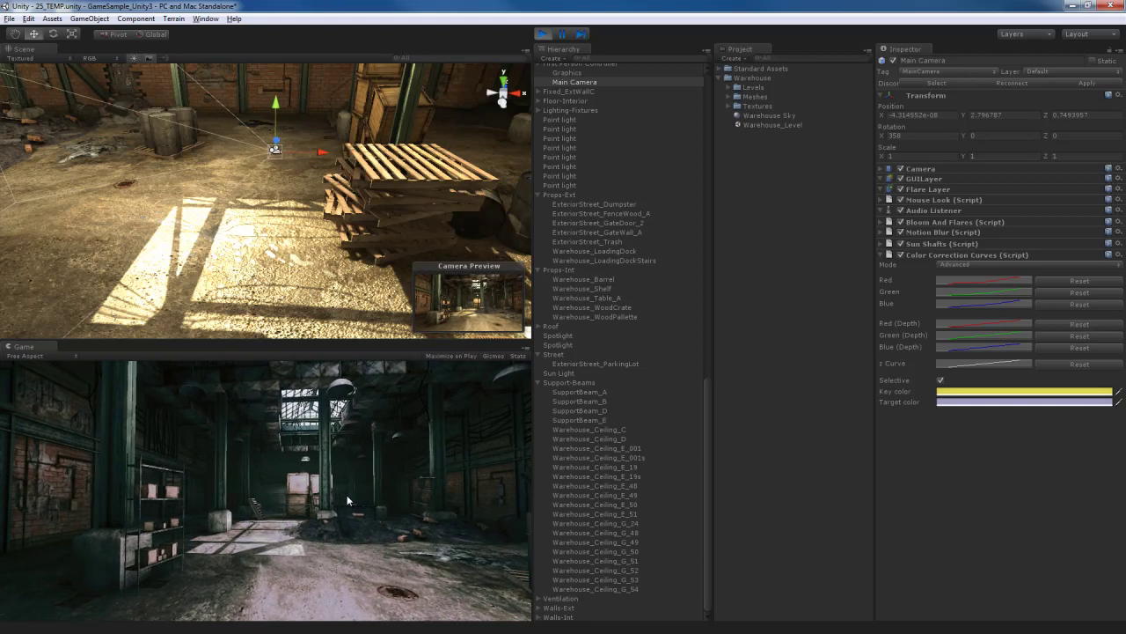
pyautogui.hotkey('ctrl', 'p')
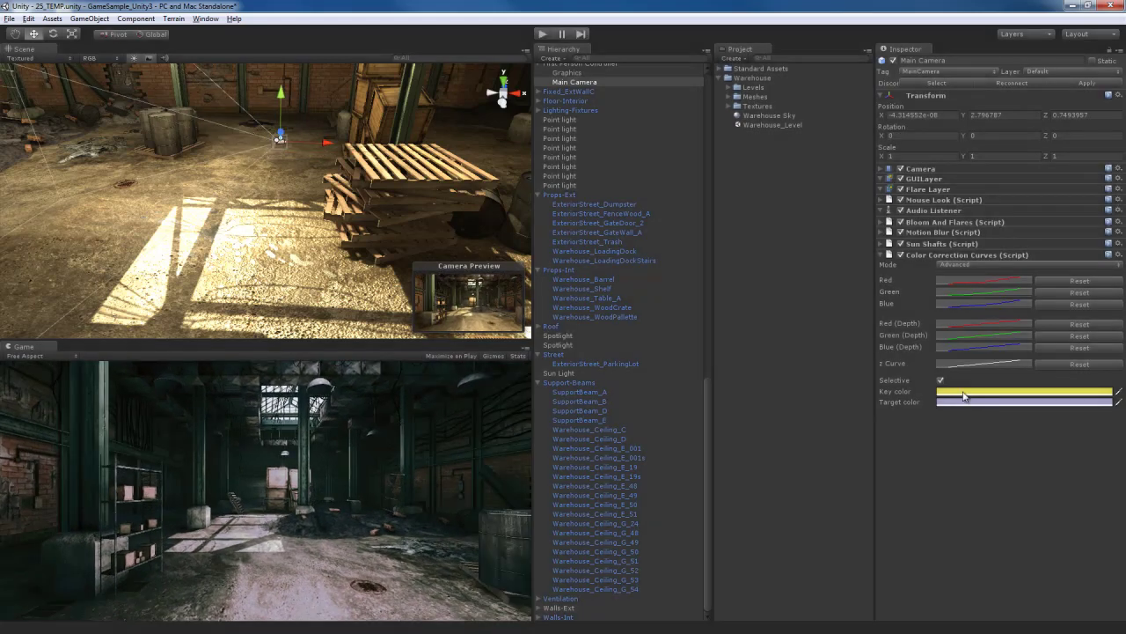
# Step: Change the Key color to pale cream with hue 56, saturation 34 and value 244
pyautogui.click(963, 396)
pyautogui.moveTo(652, 182); pyautogui.dragTo(615, 176)
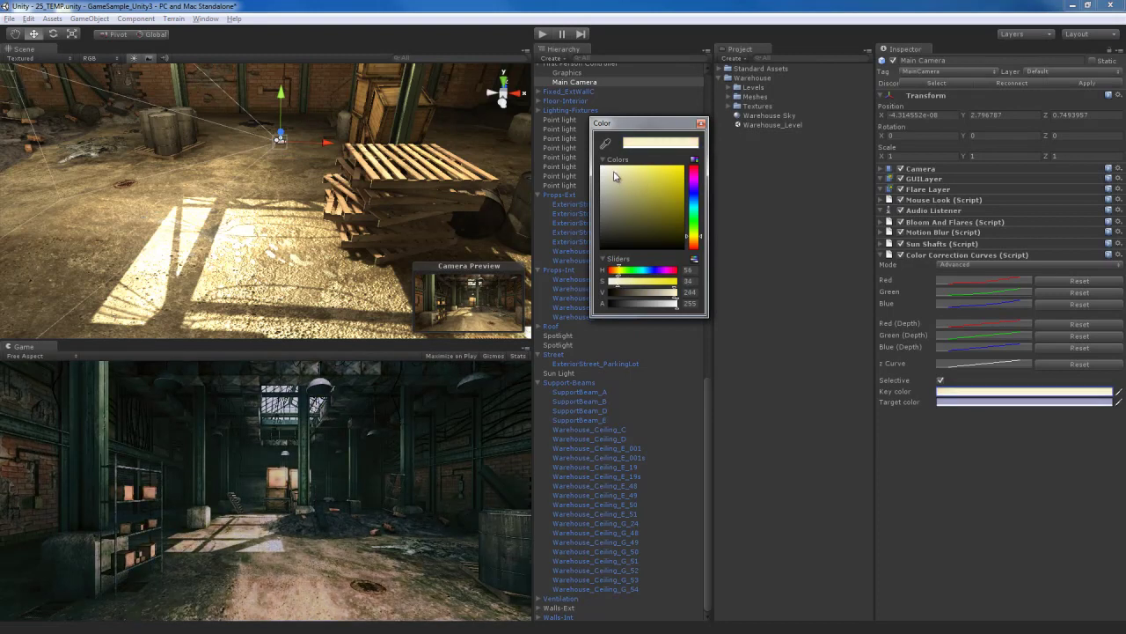
pyautogui.click(700, 122)
# Step: Try bright green and orange as the Target color, and settle on a pale yellow-green
pyautogui.click(953, 401)
pyautogui.moveTo(691, 209); pyautogui.dragTo(691, 230)
pyautogui.moveTo(628, 178); pyautogui.dragTo(660, 176)
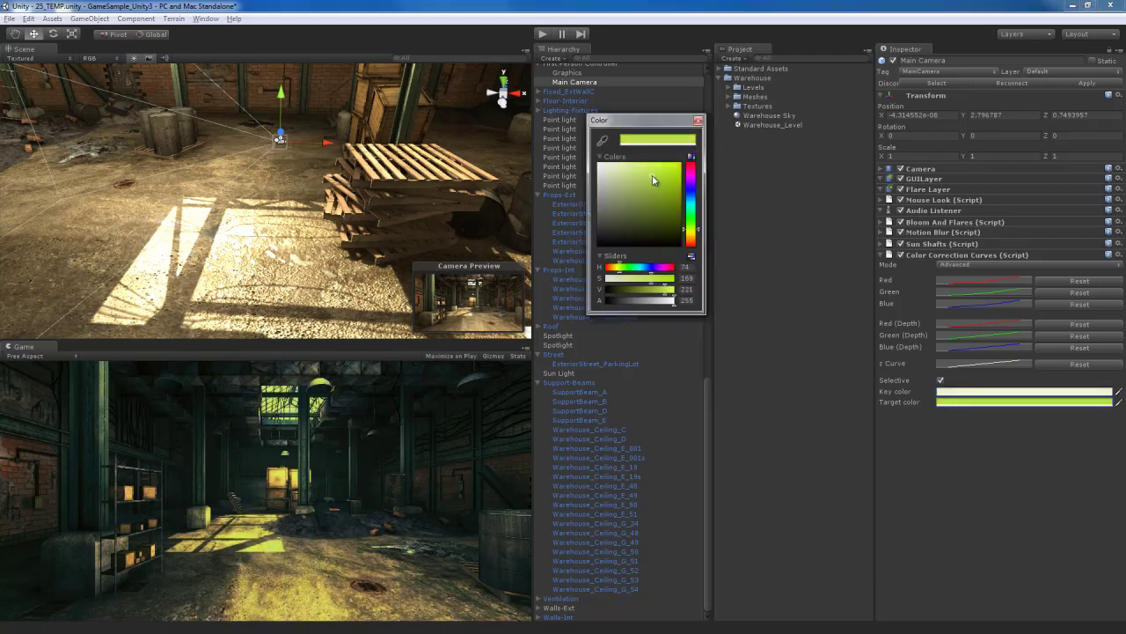
pyautogui.moveTo(695, 238)
pyautogui.mouseDown()
pyautogui.moveTo(697, 252)
pyautogui.moveTo(698, 243)
pyautogui.mouseUp()
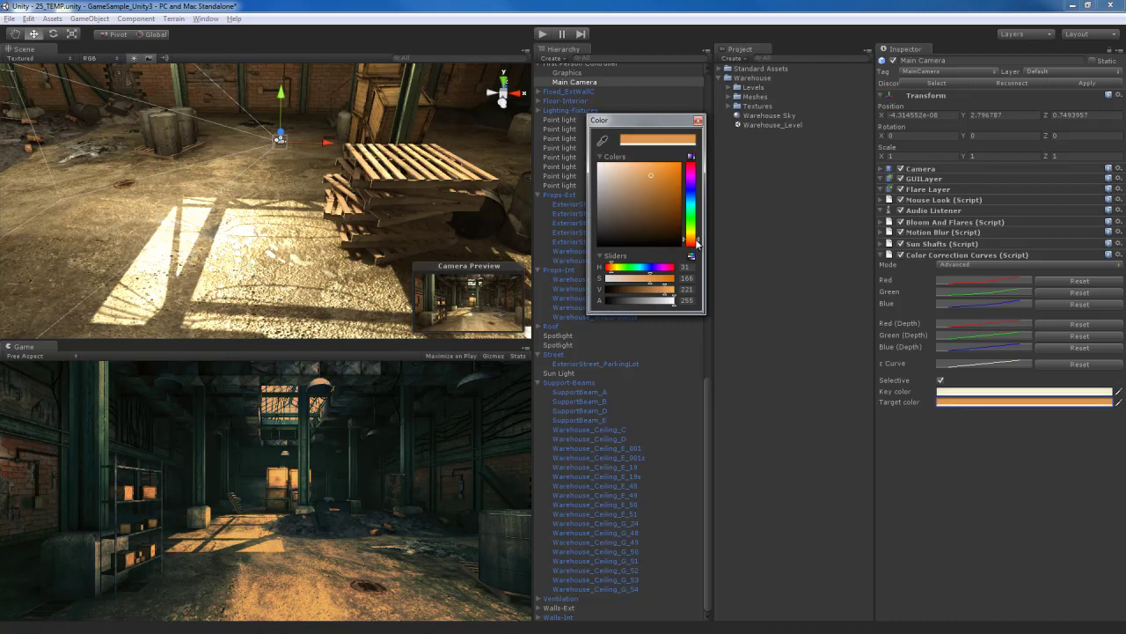
pyautogui.moveTo(649, 175); pyautogui.dragTo(620, 166)
pyautogui.moveTo(697, 243); pyautogui.dragTo(695, 236)
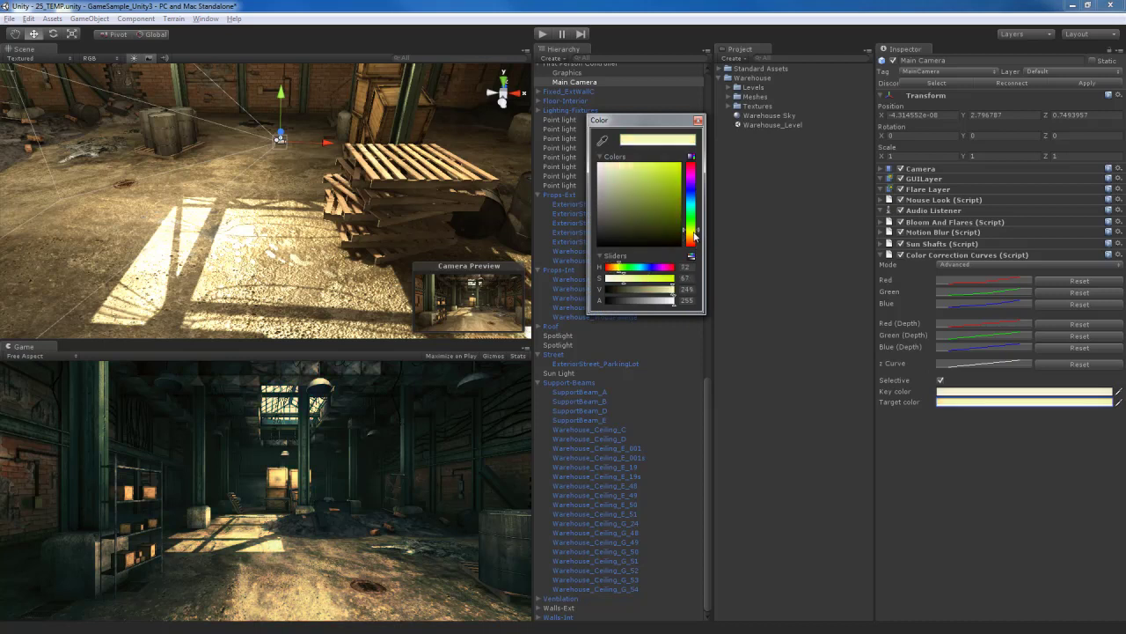
pyautogui.moveTo(695, 234); pyautogui.dragTo(695, 232)
pyautogui.click(620, 165)
pyautogui.click(585, 424)
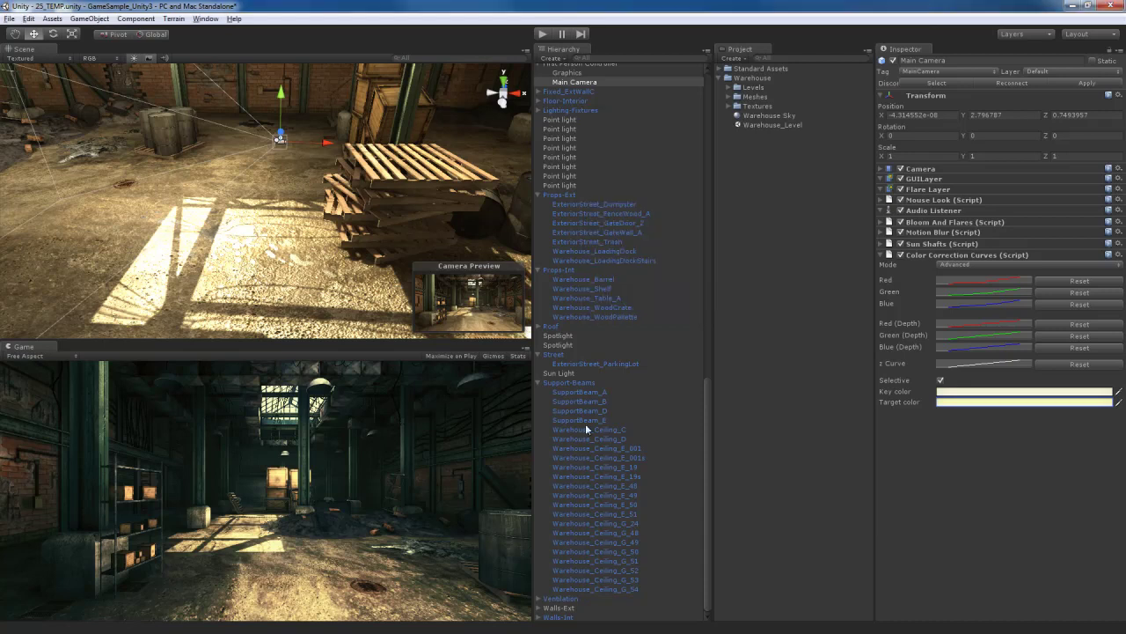
# Step: Play the scene and walk around the warehouse interior to examine the pale yellow-green selective correction, and stop playing
pyautogui.click(546, 34)
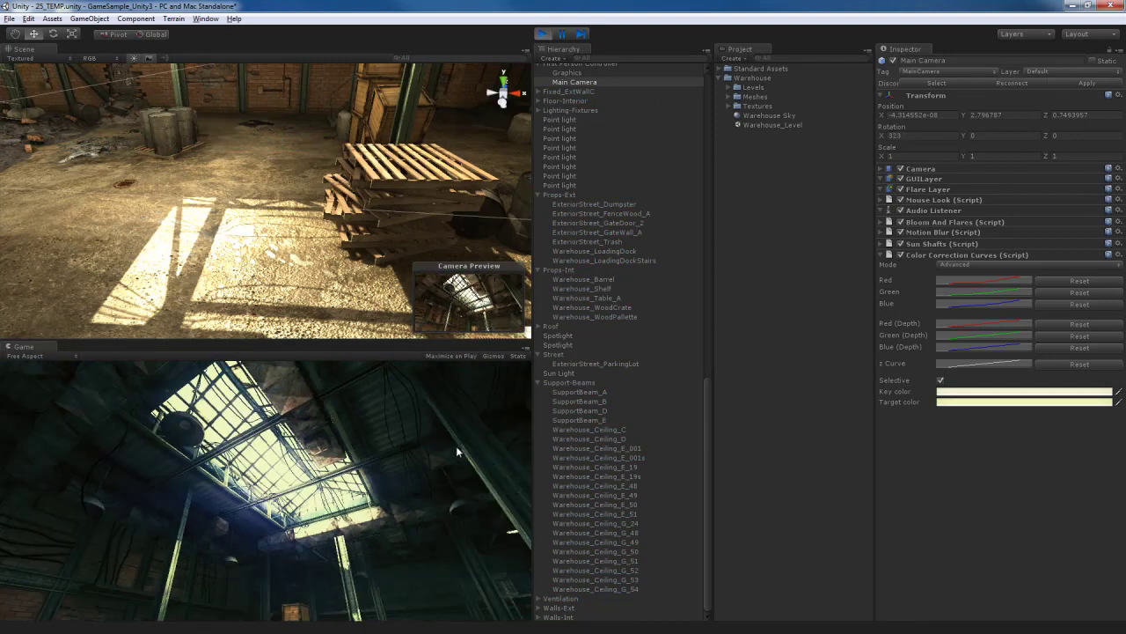
pyautogui.press('w')
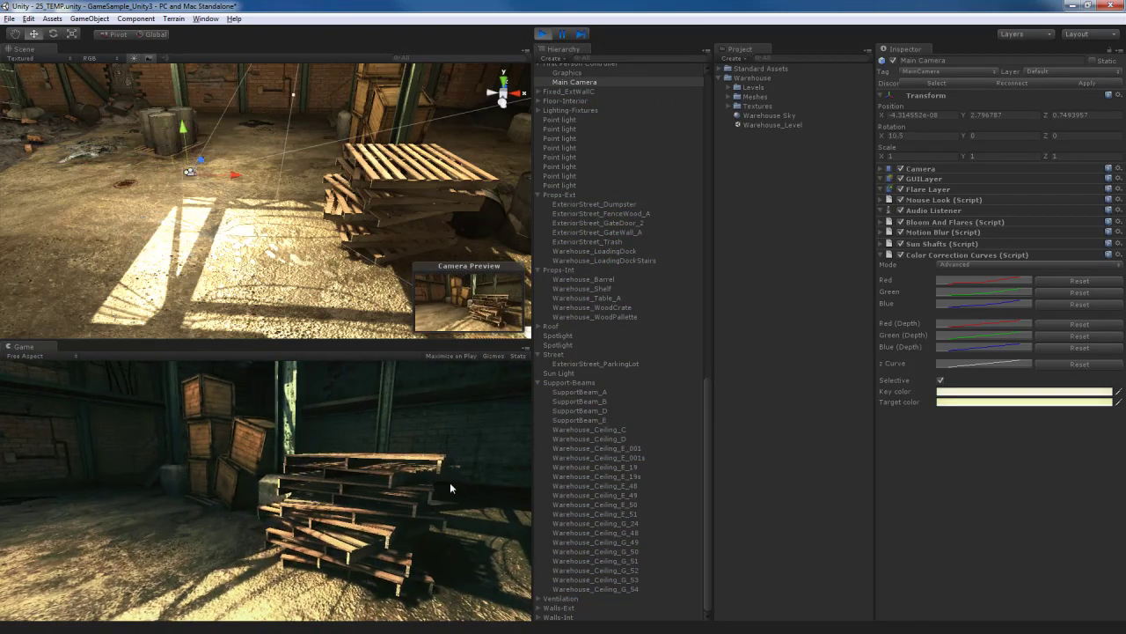
pyautogui.press('w')
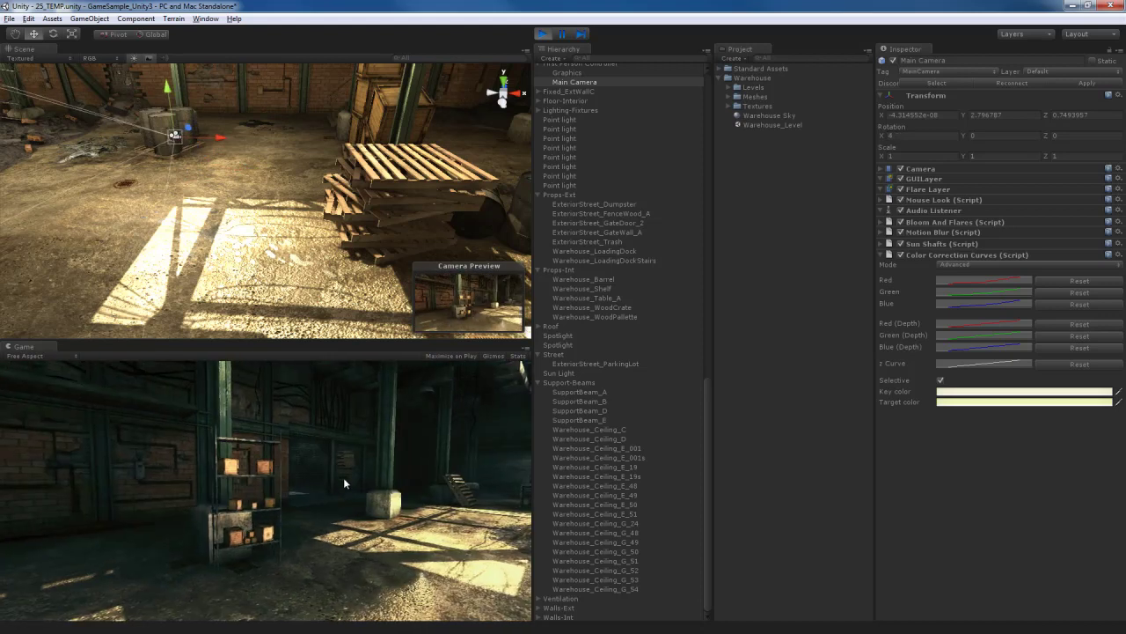
pyautogui.press('w')
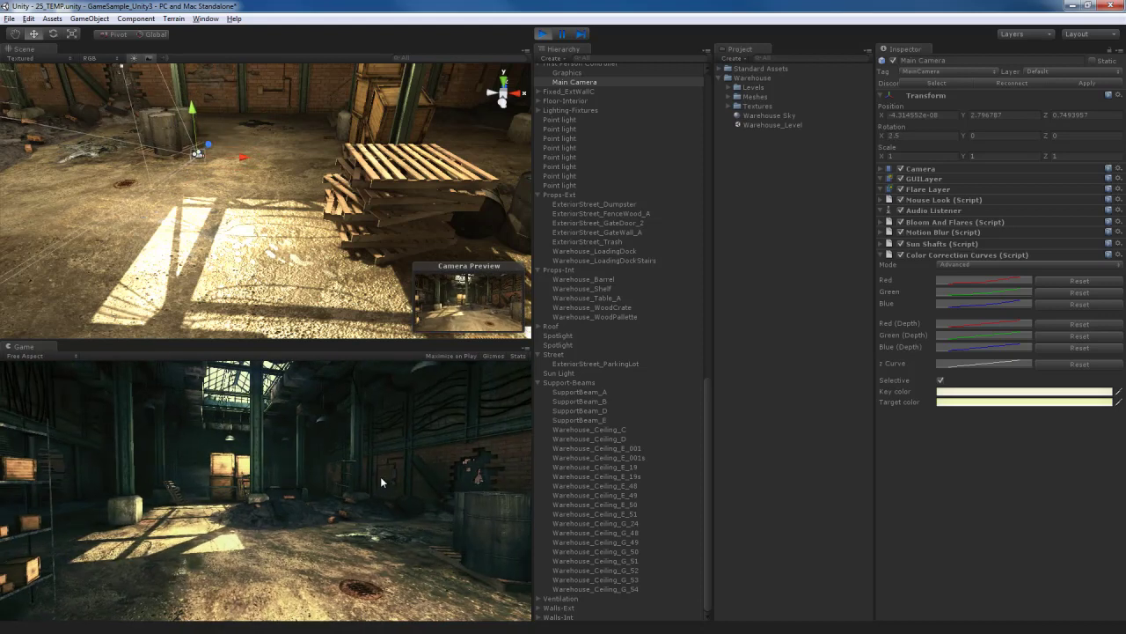
pyautogui.press('w')
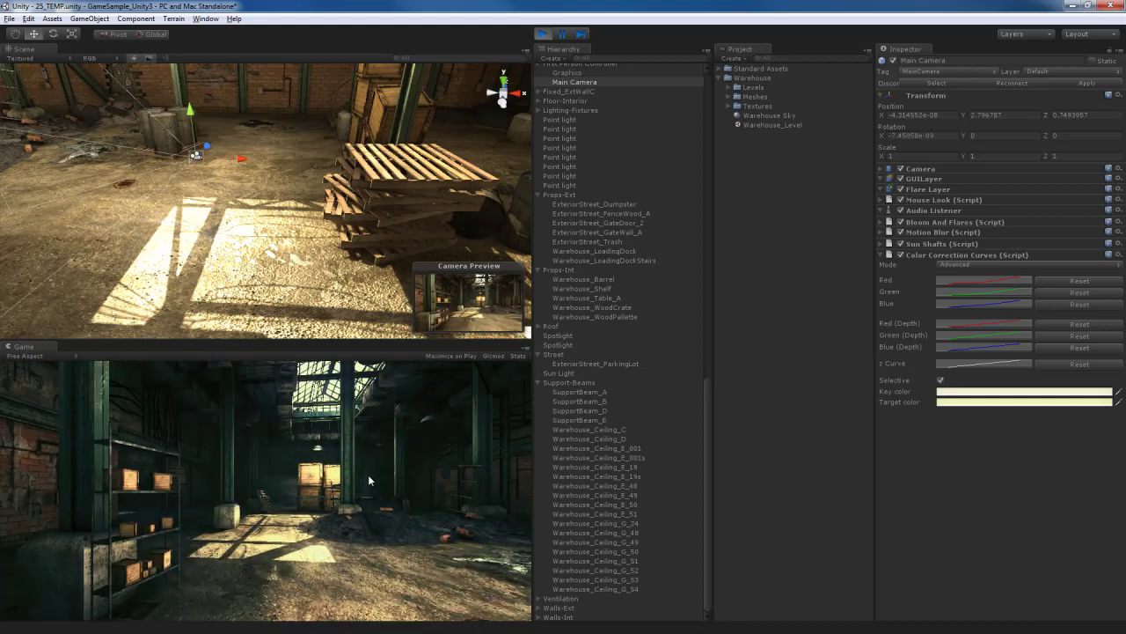
pyautogui.hotkey('ctrl', 'p')
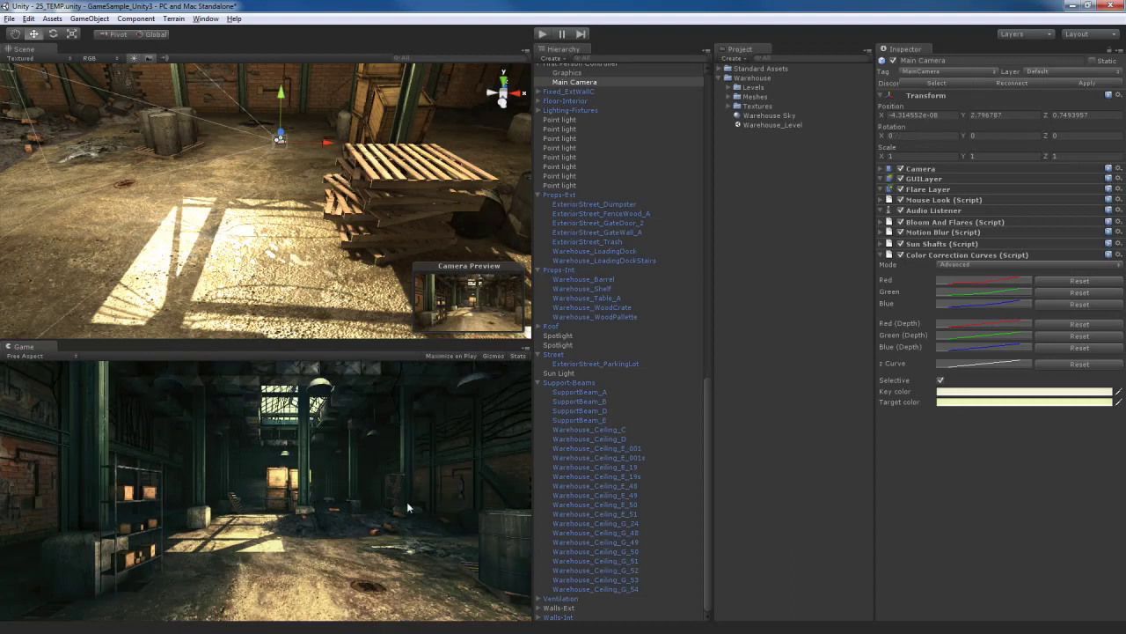